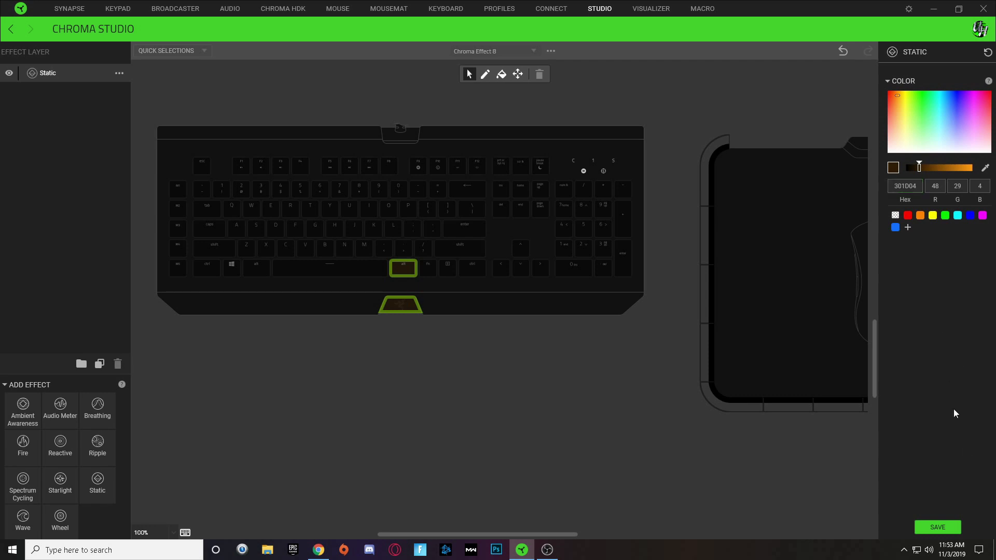
Save the effect, and on the Wave layer select a funnel of keys widening from comma–slash up to the F6–F12 row.
click(934, 530)
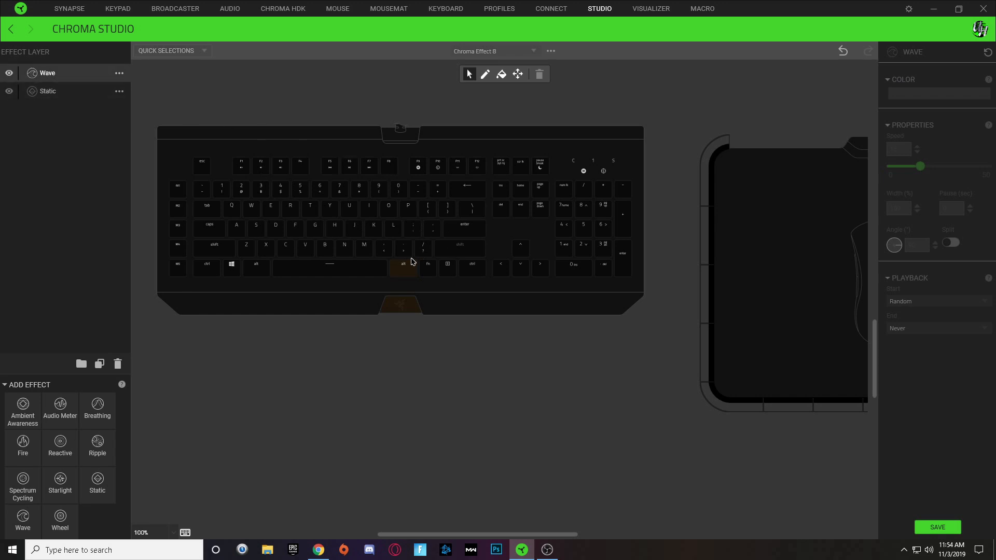
drag(383, 251, 412, 254)
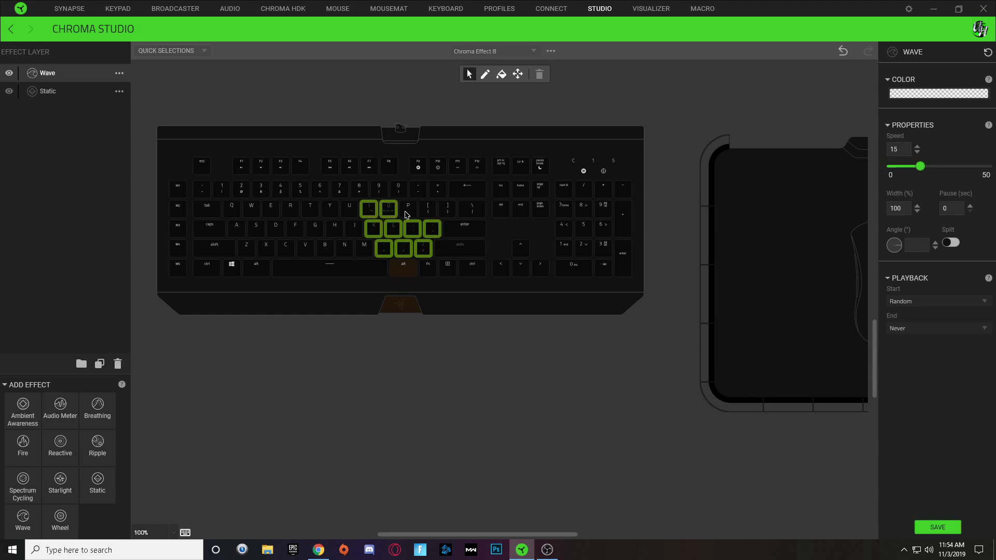
drag(400, 215, 450, 210)
drag(359, 196, 439, 191)
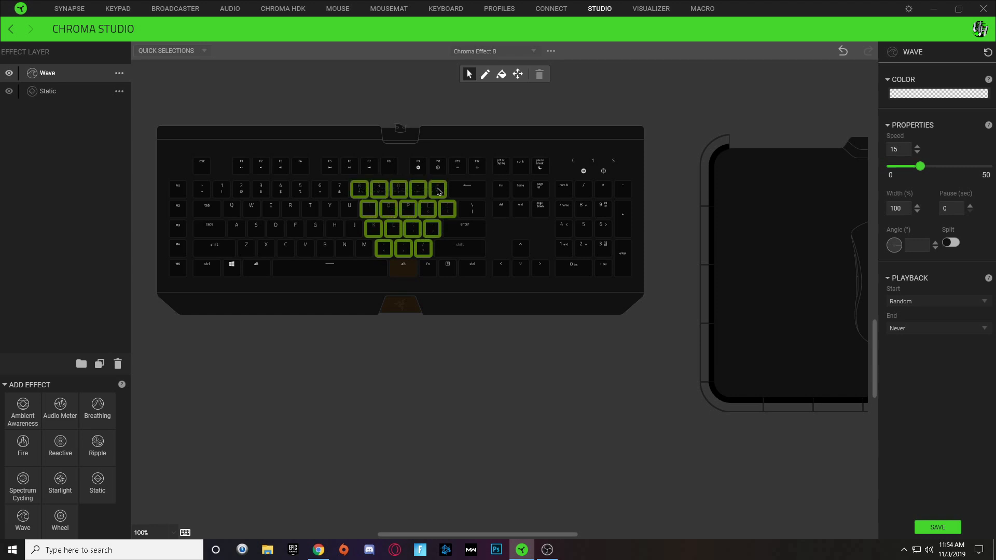
drag(351, 171, 464, 167)
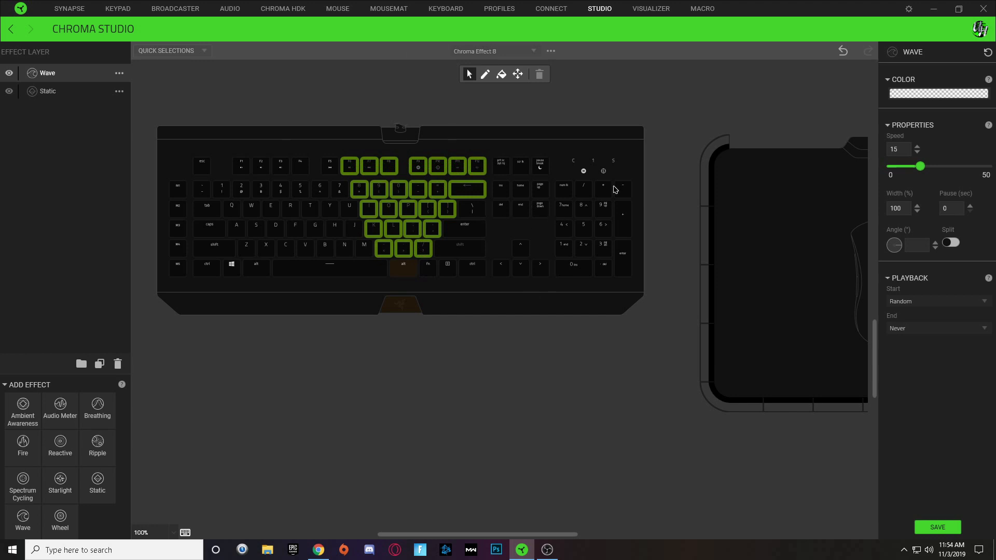
Apply the rainbow spectrum pattern to the selected keys' Wave color and make its first gradient stop transparent.
click(944, 97)
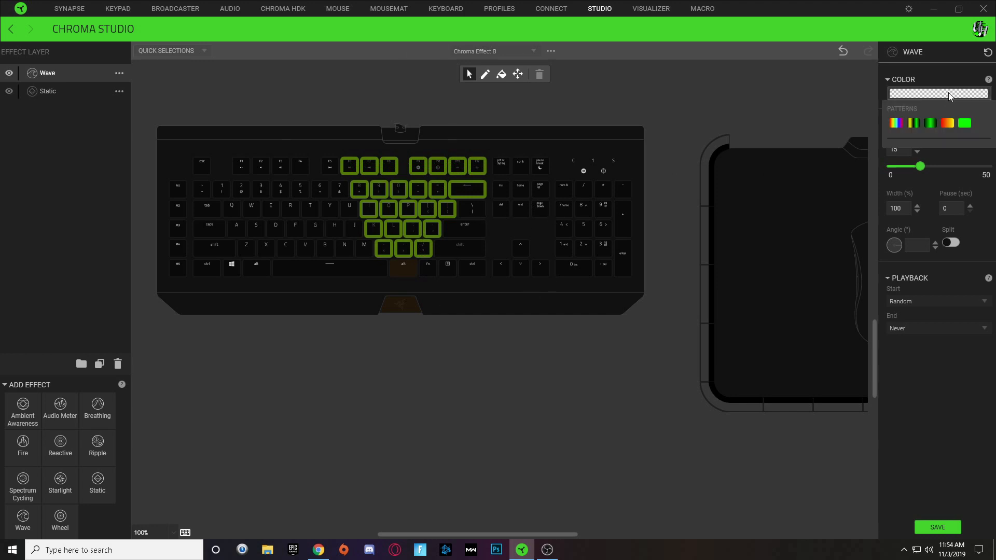
click(897, 123)
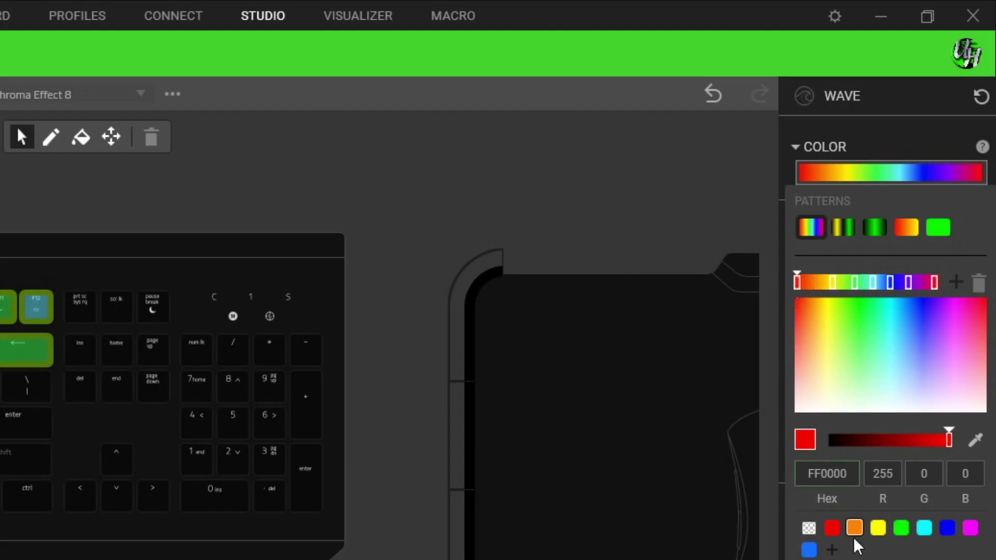
click(810, 530)
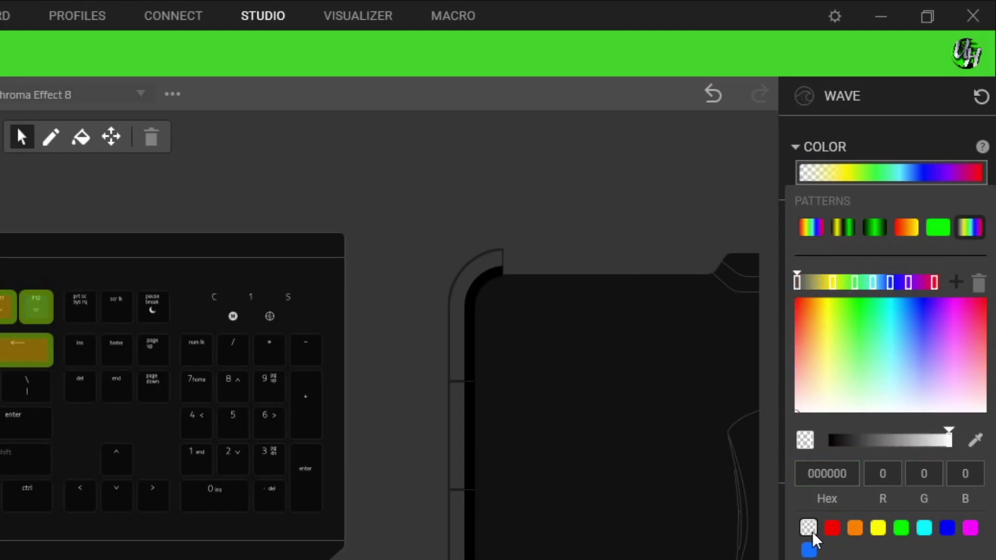
Move the purple, blue and cyan gradient stops beside the red end stop, coloring them orange, yellow and red respectively.
click(934, 283)
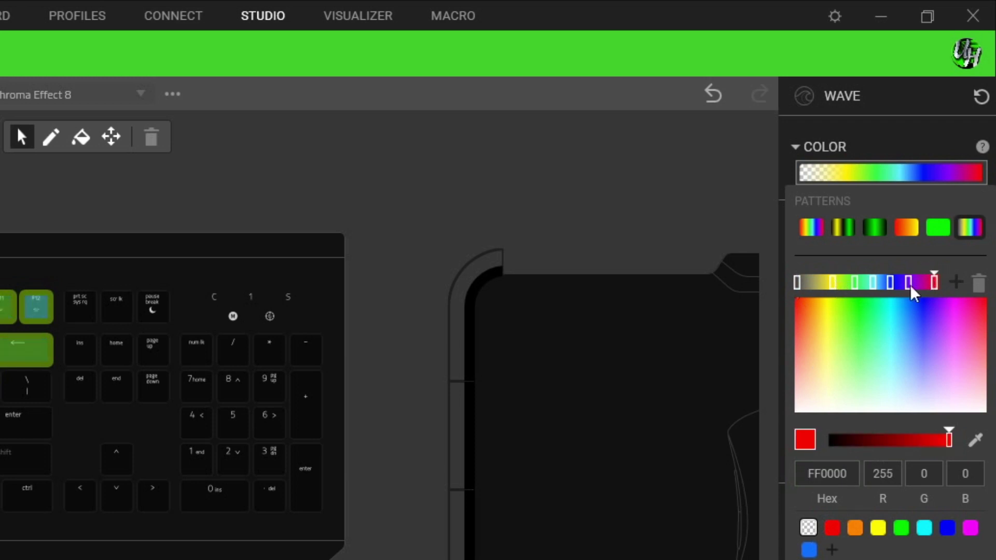
drag(907, 284, 928, 282)
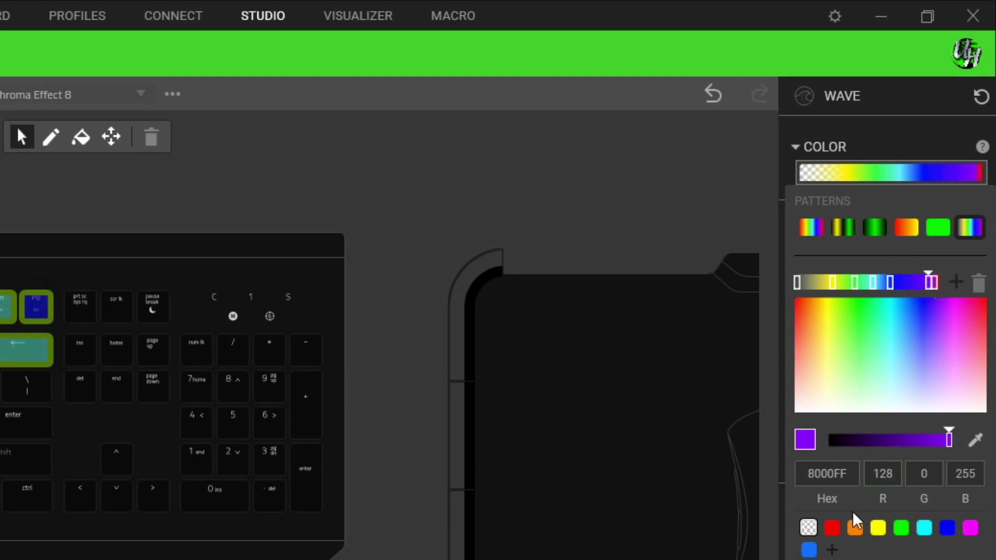
click(855, 528)
drag(890, 285, 936, 287)
click(878, 528)
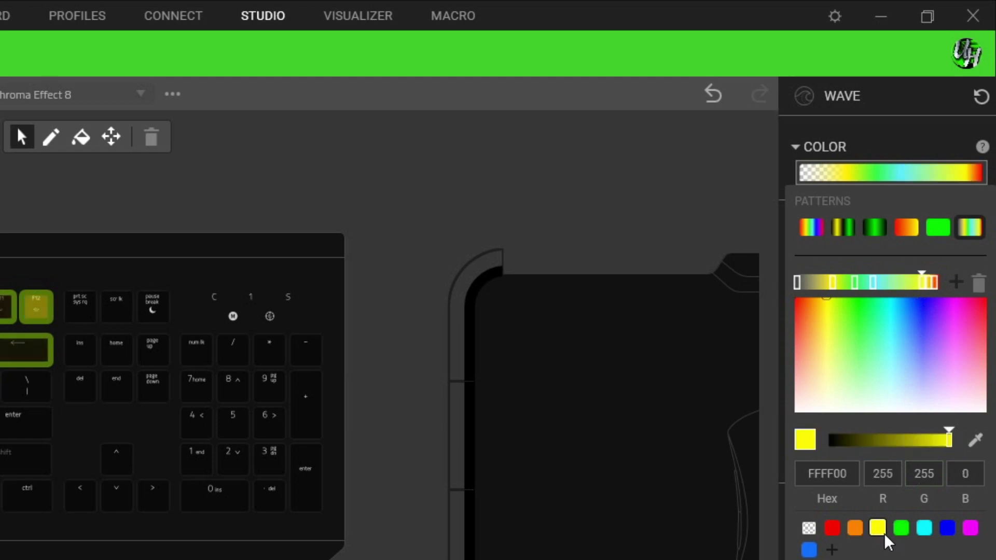
drag(875, 290, 941, 287)
click(832, 528)
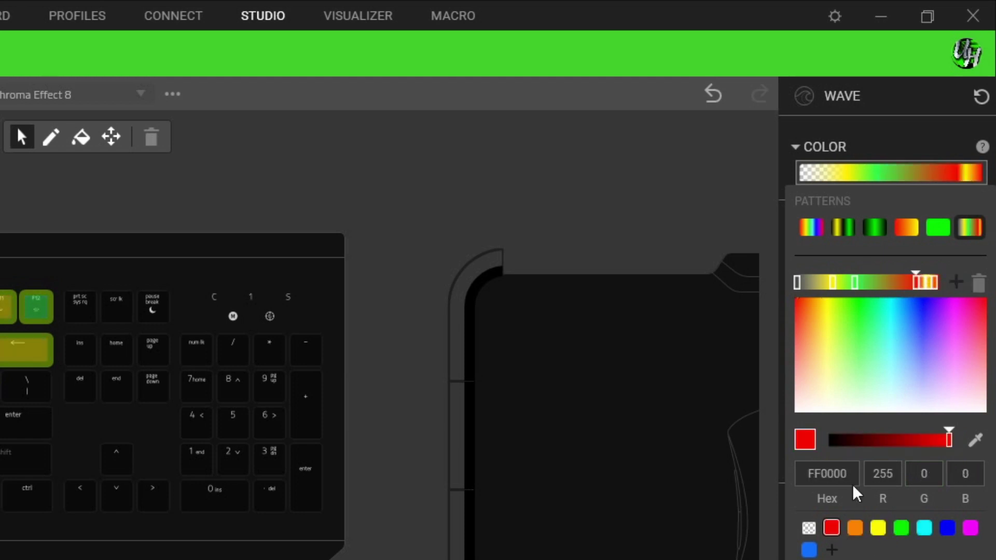
Recolor the green gradient stop orange, and pack it, the yellow stop and the transparent stop tightly against the stops at the red end.
click(855, 286)
click(855, 528)
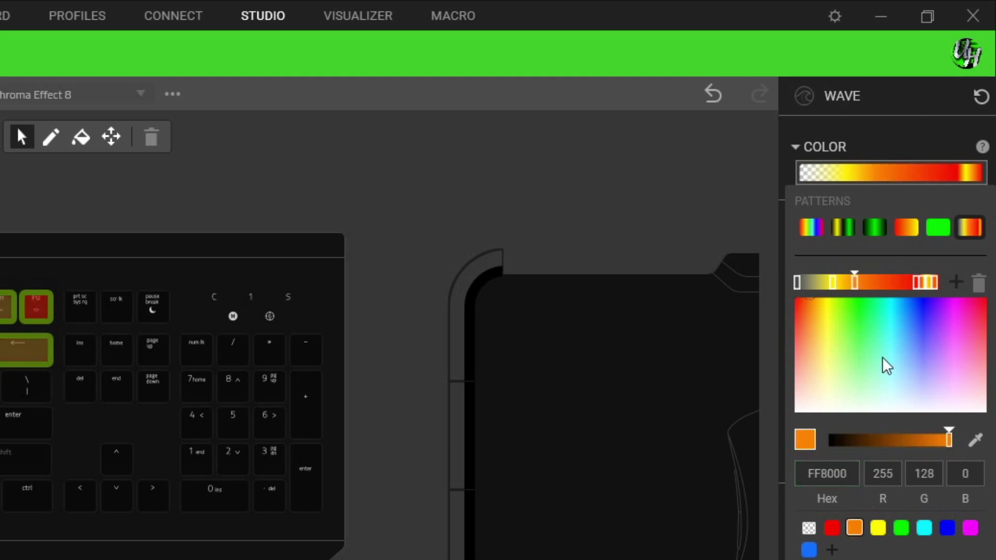
drag(855, 283, 910, 282)
drag(832, 283, 981, 294)
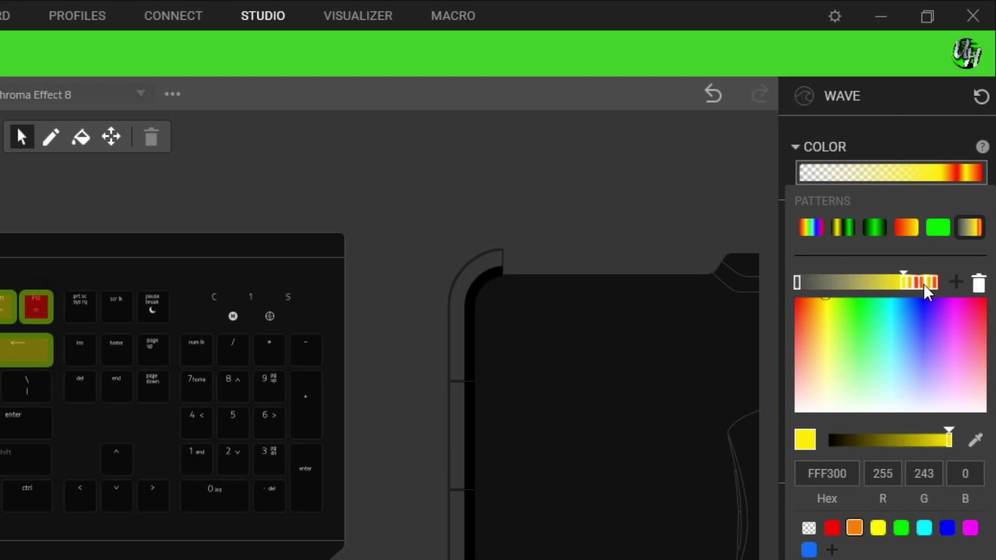
drag(797, 282, 896, 282)
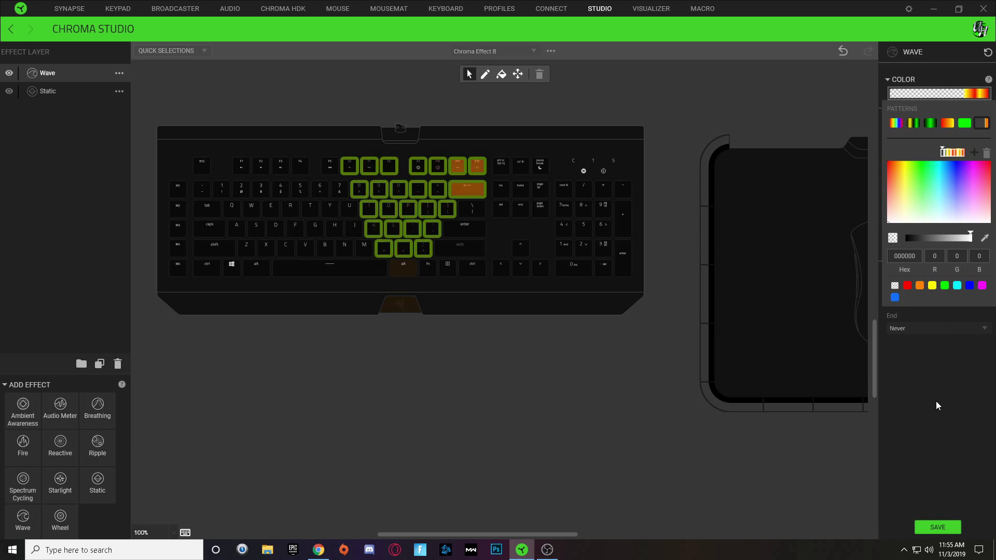
click(938, 386)
Set the Wave effect's angle to 0° and its width to 400%.
drag(899, 245, 894, 226)
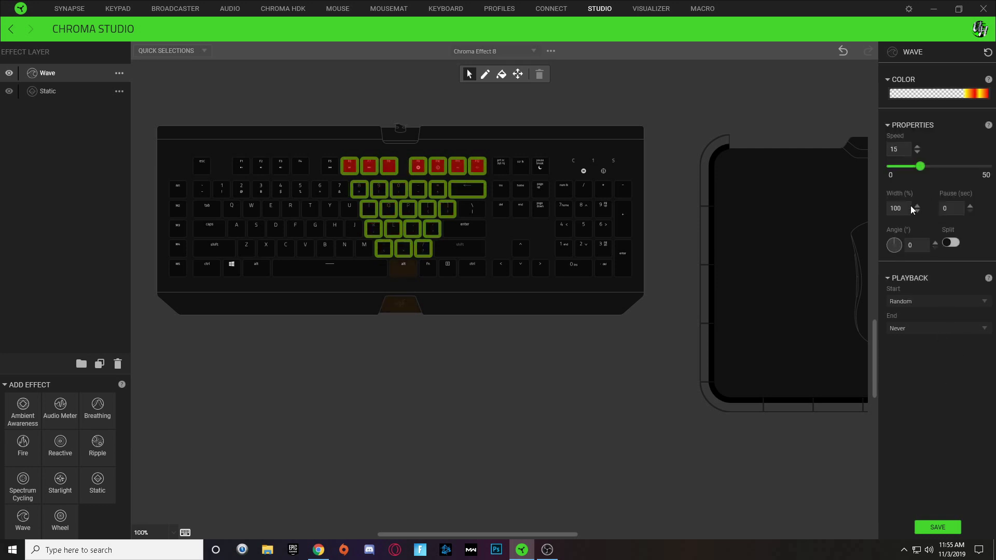
double_click(907, 209)
text(4)
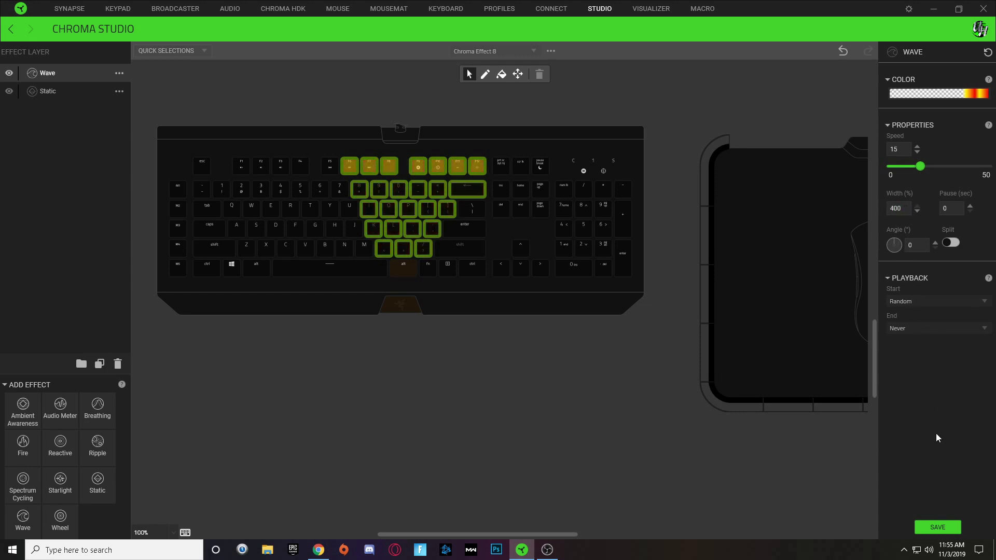
Set the Wave speed to 10 and save the effect.
click(917, 152)
click(916, 152)
click(917, 152)
click(917, 152)
click(917, 152)
click(917, 148)
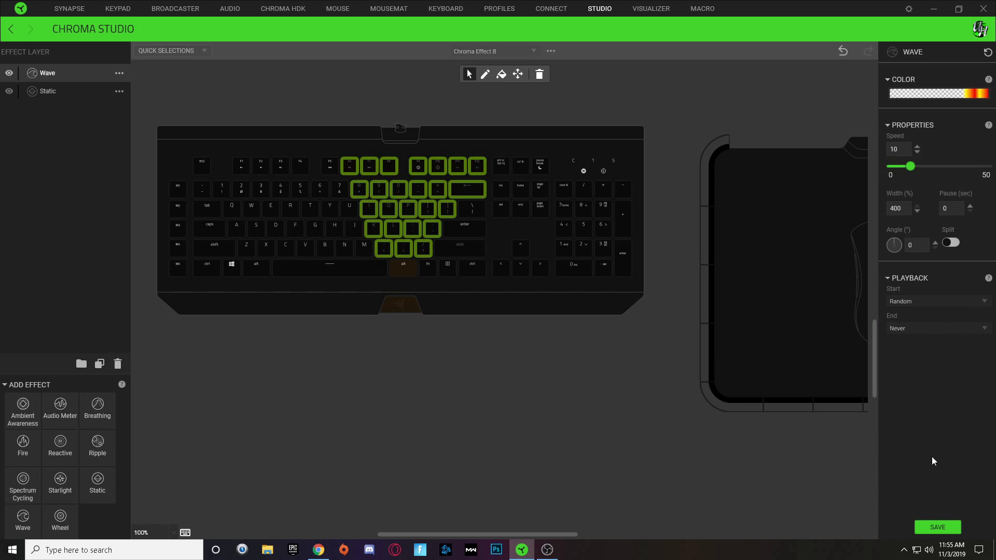
click(944, 527)
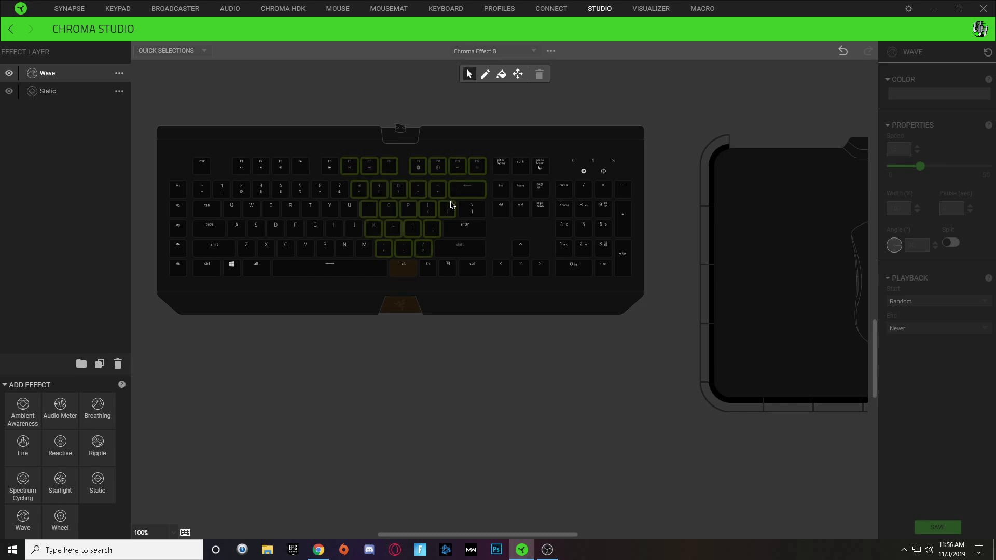
Select the inner V of keys (F7, F9, F11, 9, =, O, [, L, ;, period) and delete the red end stop from their Wave gradient.
click(370, 165)
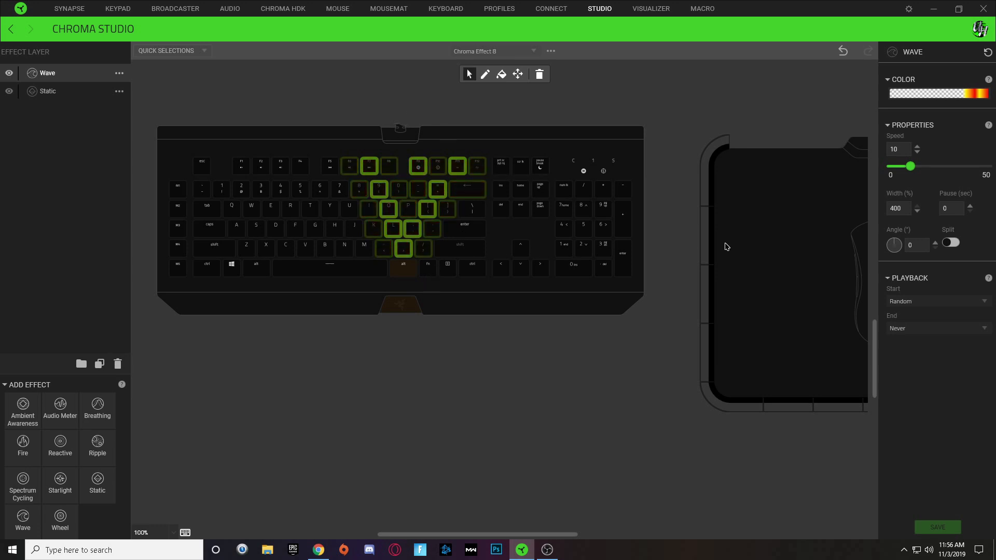
click(951, 95)
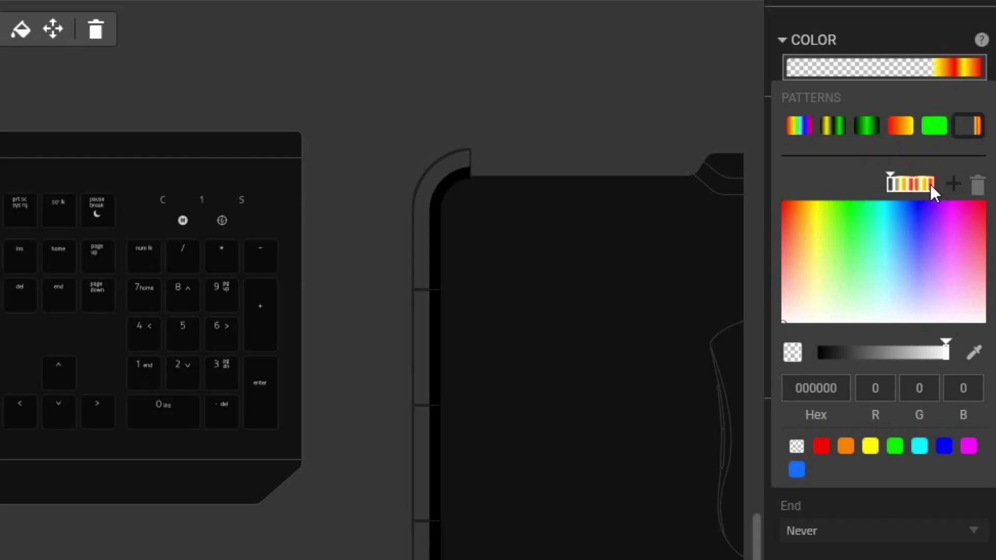
click(930, 184)
click(978, 185)
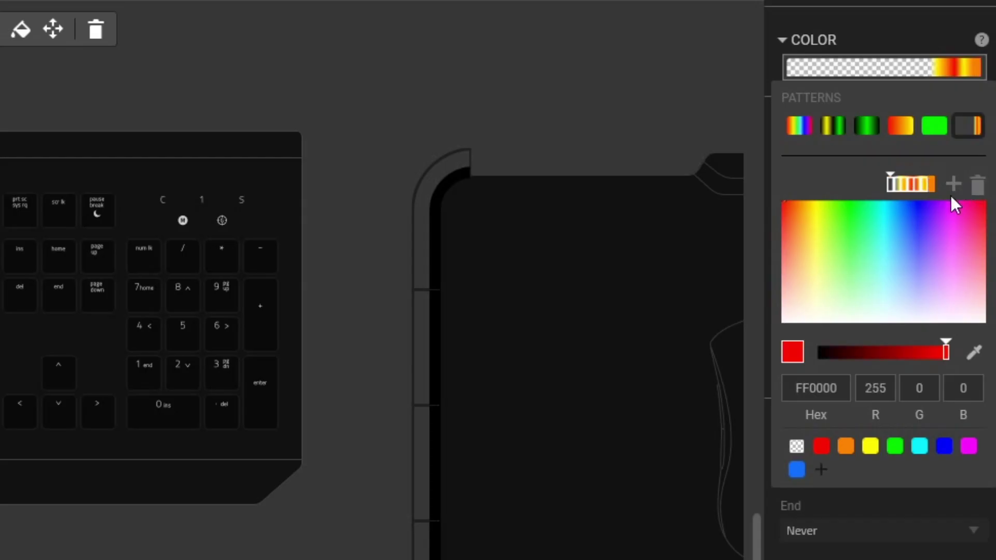
drag(926, 185, 924, 185)
click(902, 182)
click(905, 184)
click(901, 183)
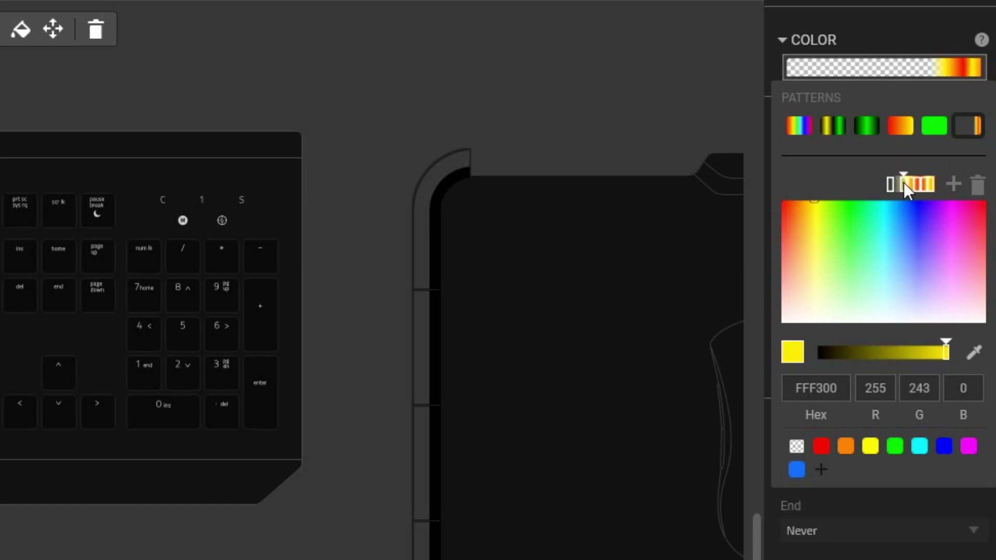
Add a red stop between the gradient's transparent and yellow stops, and pack the red and transparent stops back against the others.
drag(887, 184, 822, 183)
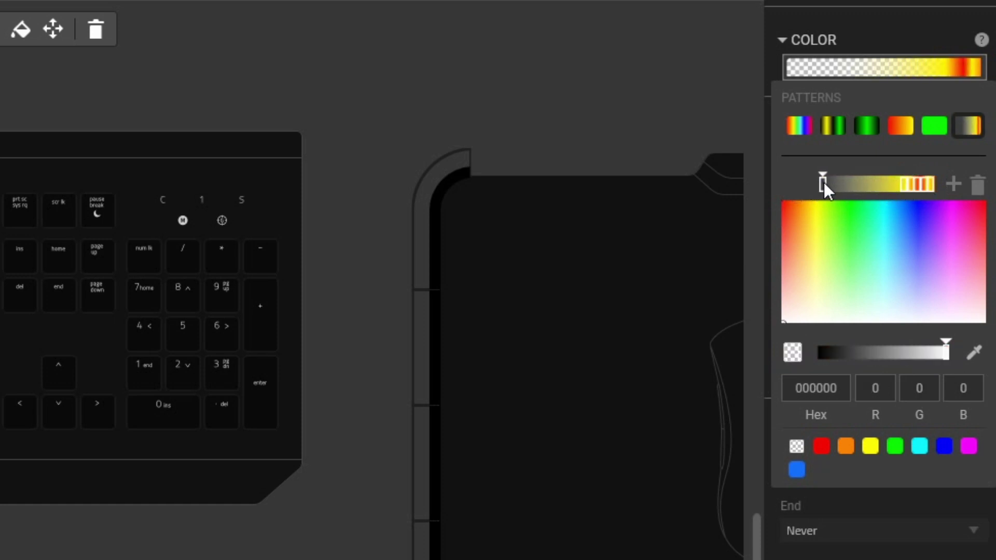
click(977, 184)
click(821, 446)
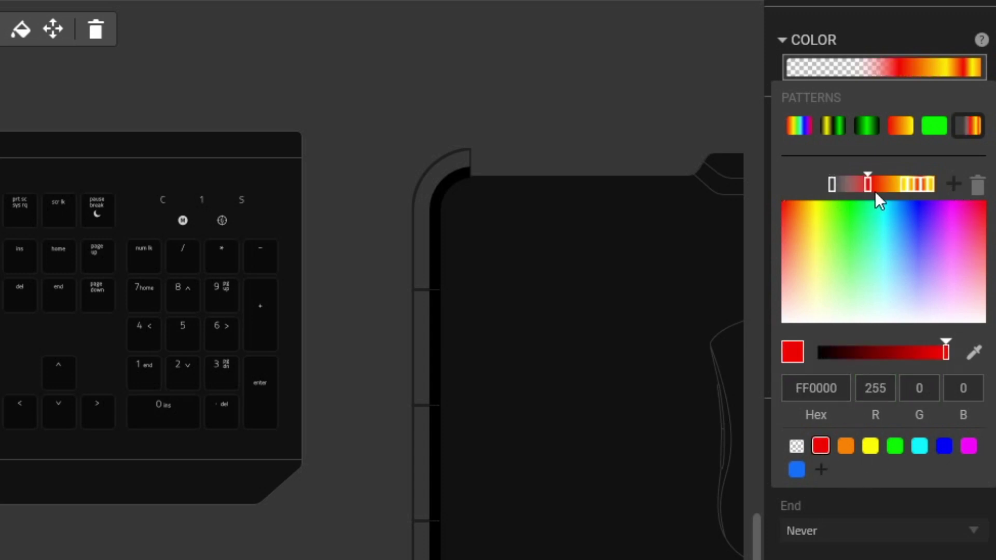
drag(870, 185, 896, 185)
drag(836, 185, 911, 183)
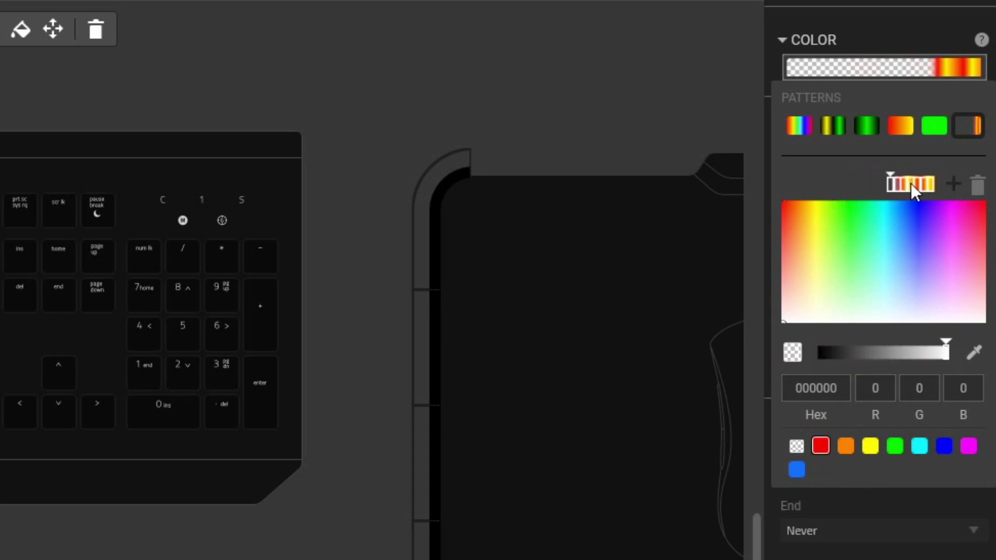
click(608, 308)
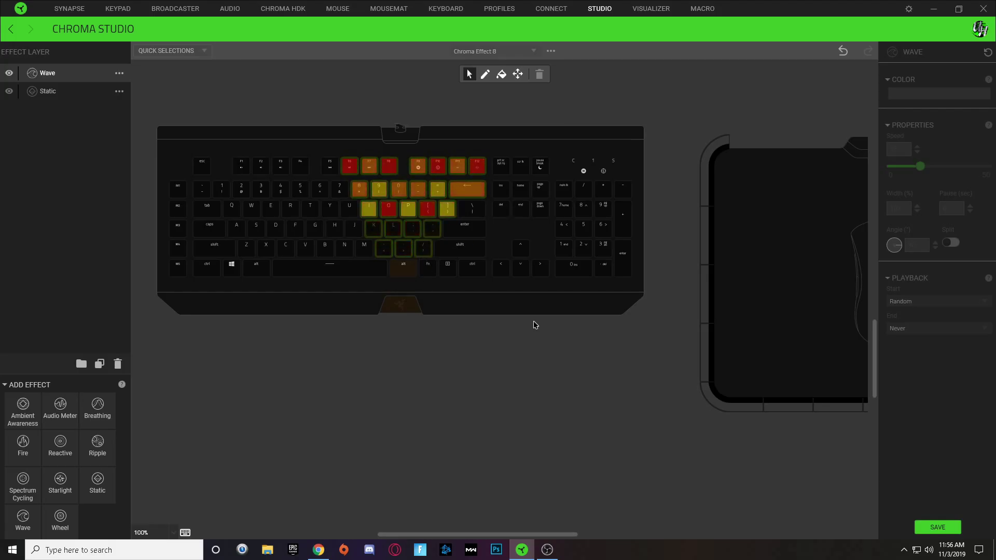
For the inner V keys, delete the orange and yellow stops at the gradient's end and make the remaining red end stop transparent.
click(413, 227)
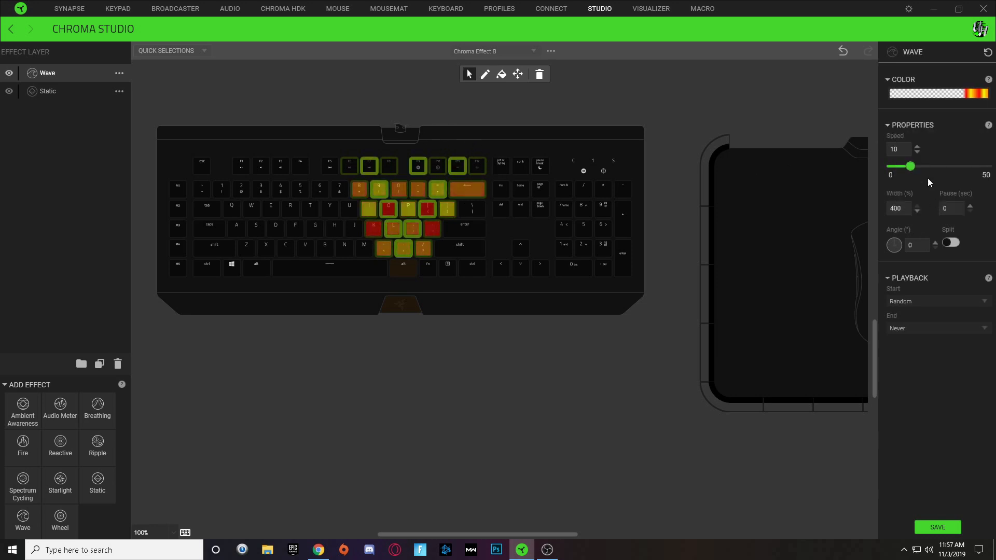
click(970, 93)
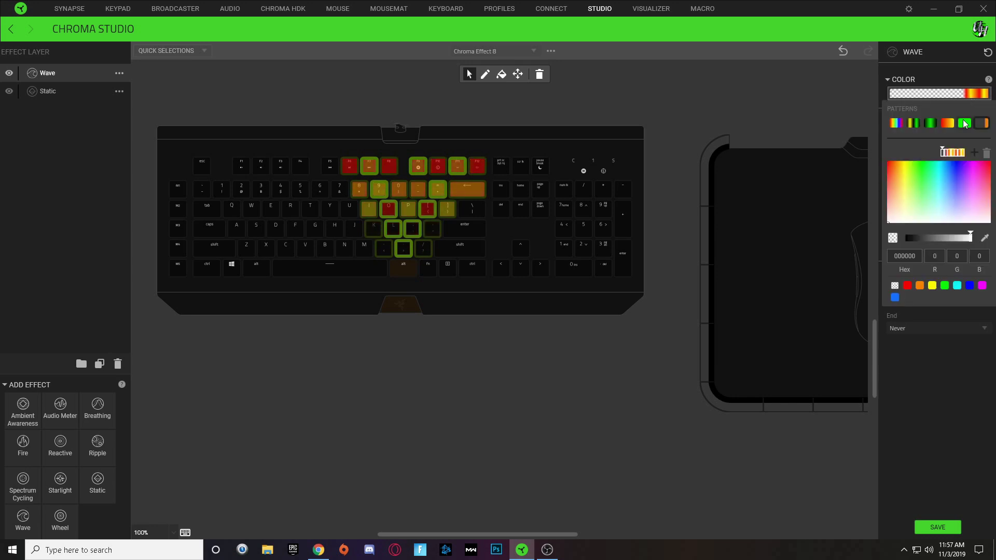
click(964, 154)
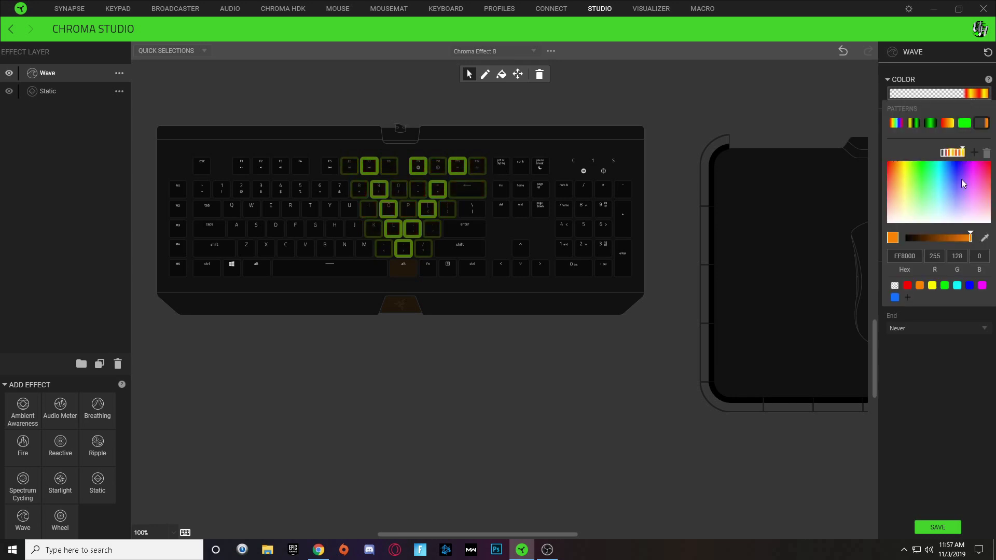
click(959, 153)
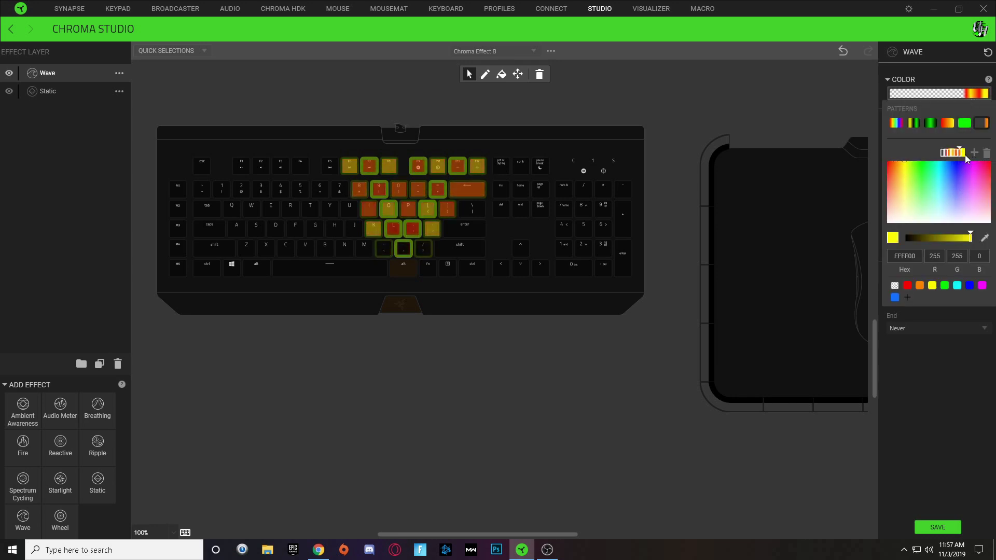
click(955, 152)
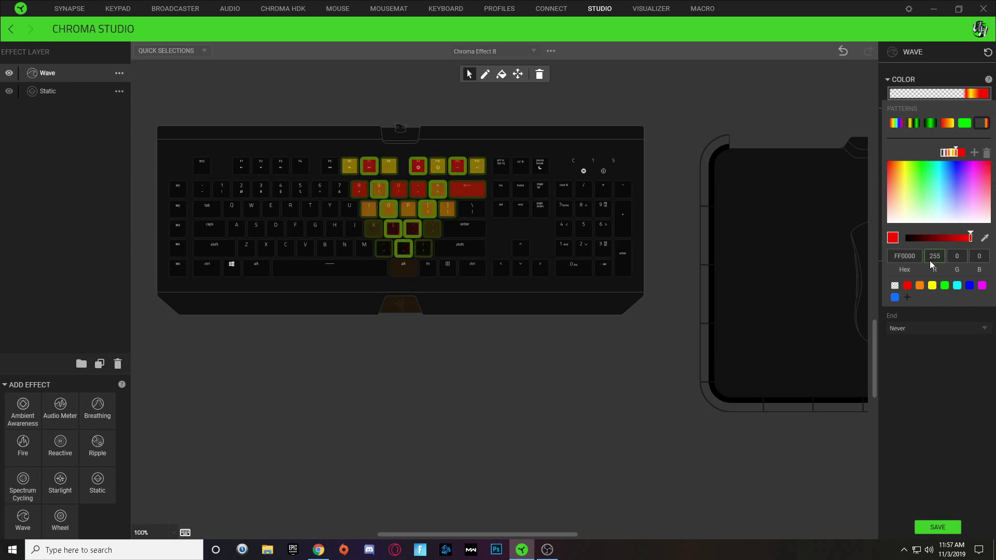
click(894, 285)
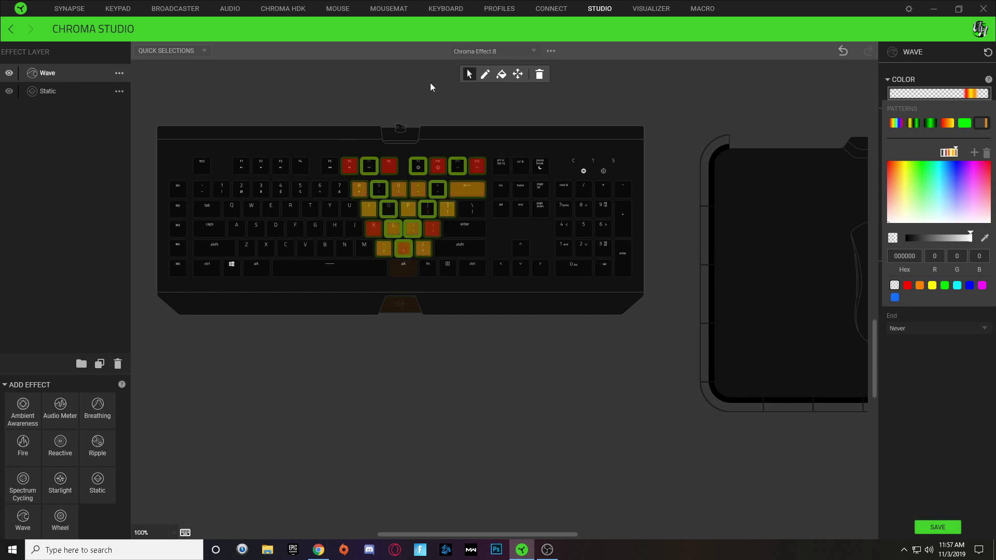
click(985, 357)
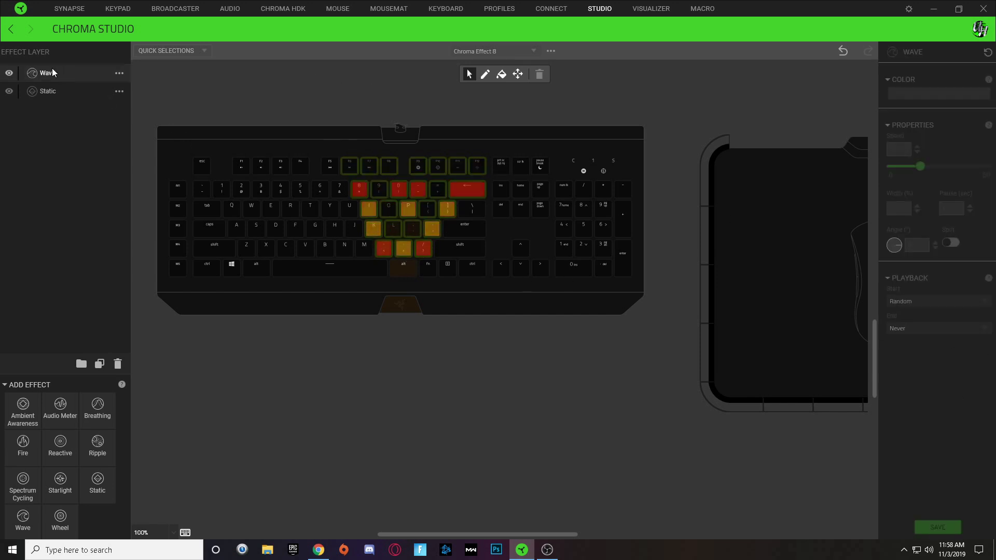
Add a second Wave effect layer above the existing Wave layer.
click(27, 524)
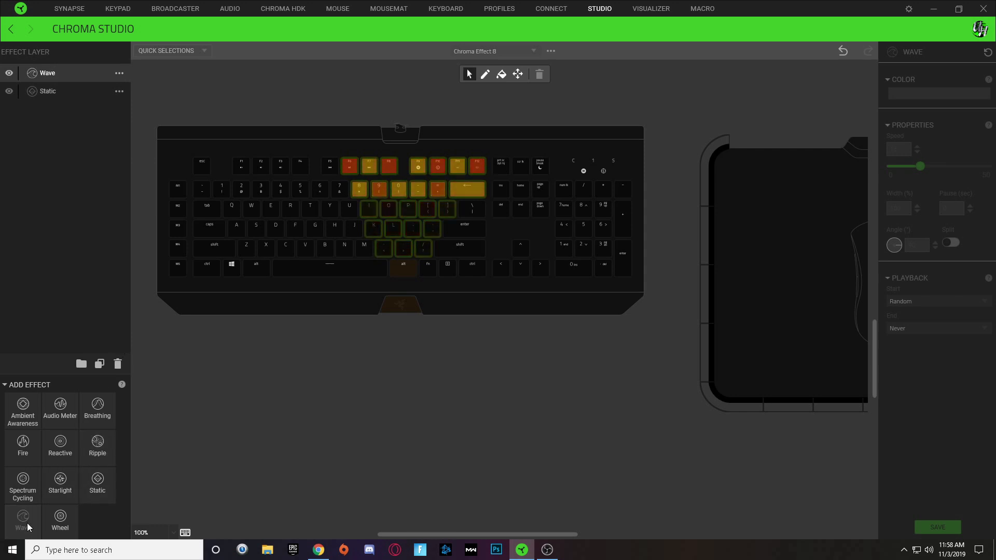
drag(36, 515, 57, 91)
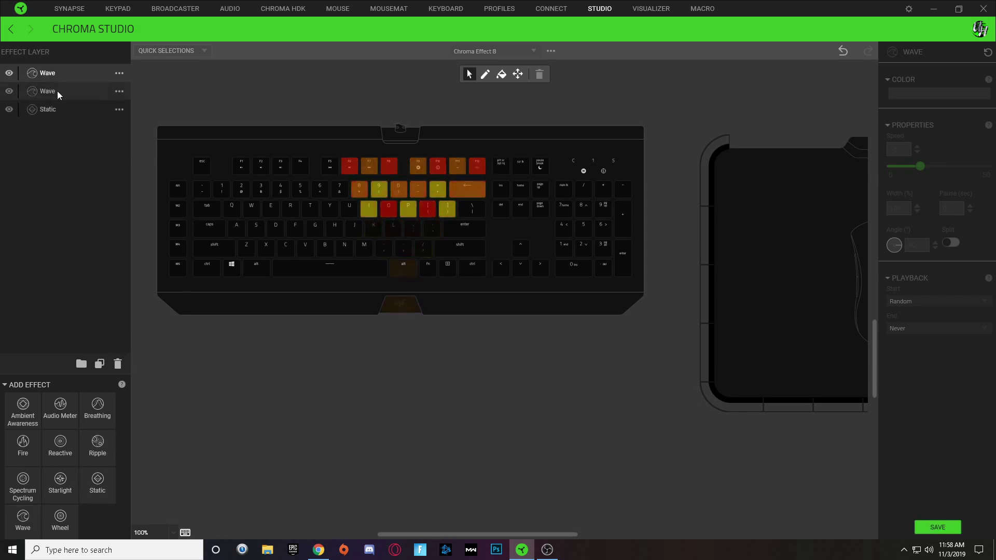
Rename the lower Wave layer as Eruption.
double_click(58, 92)
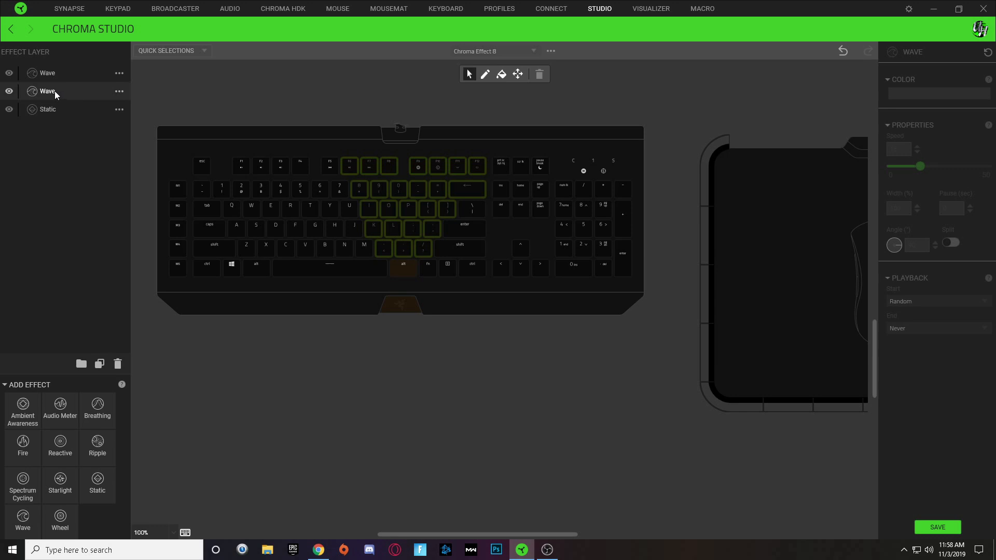
text(Er)
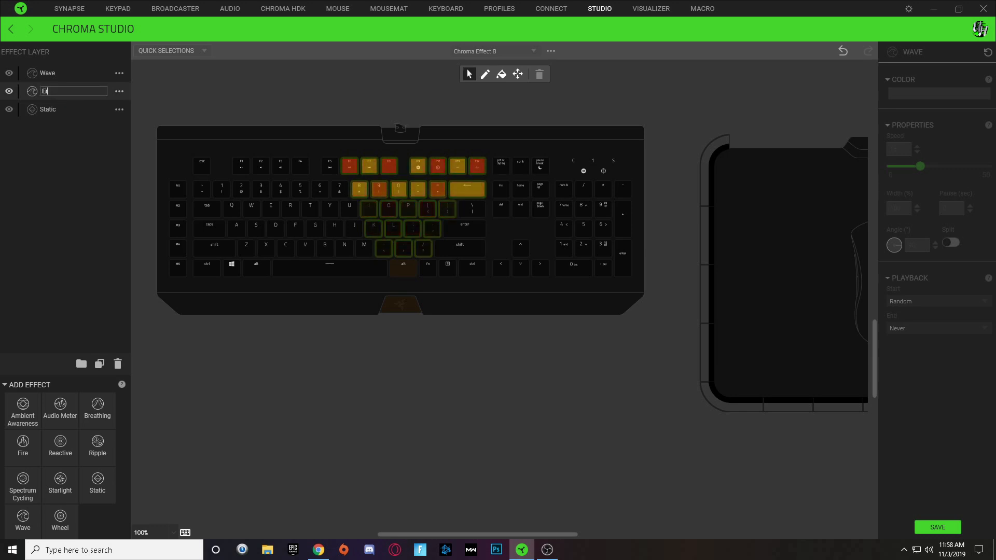
text(uption)
key(Return)
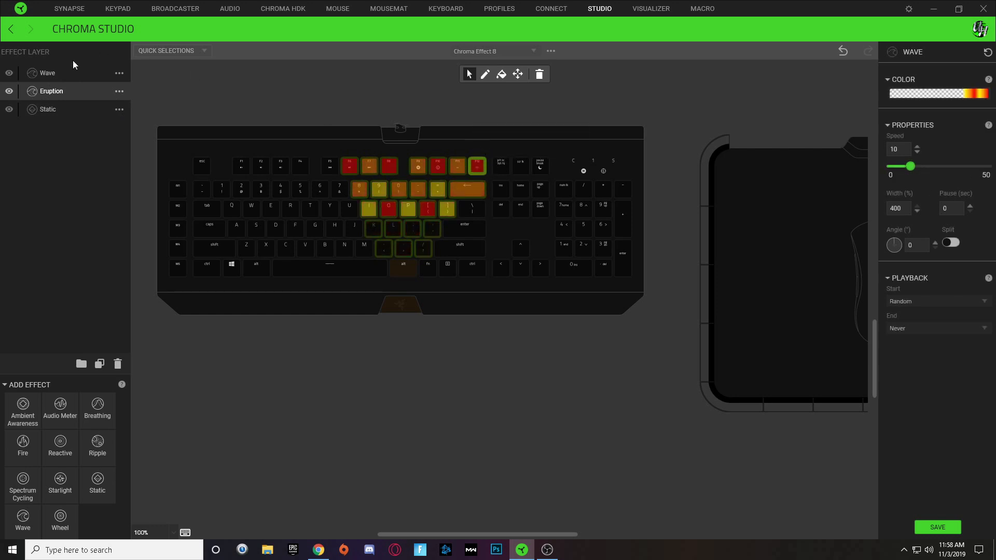
On the upper Wave layer, select all keyboard keys together with the logo light below them.
click(51, 73)
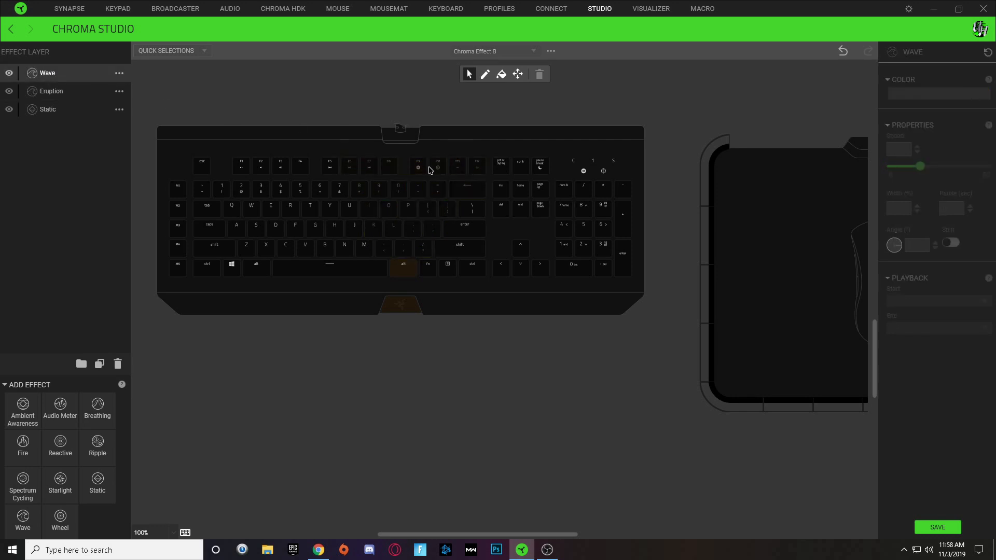
drag(155, 102, 657, 294)
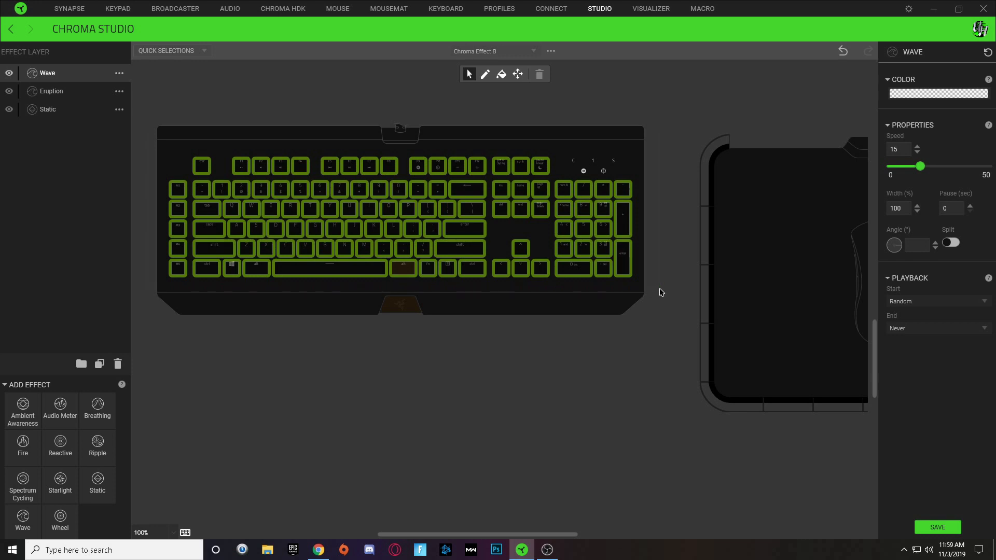
click(403, 309)
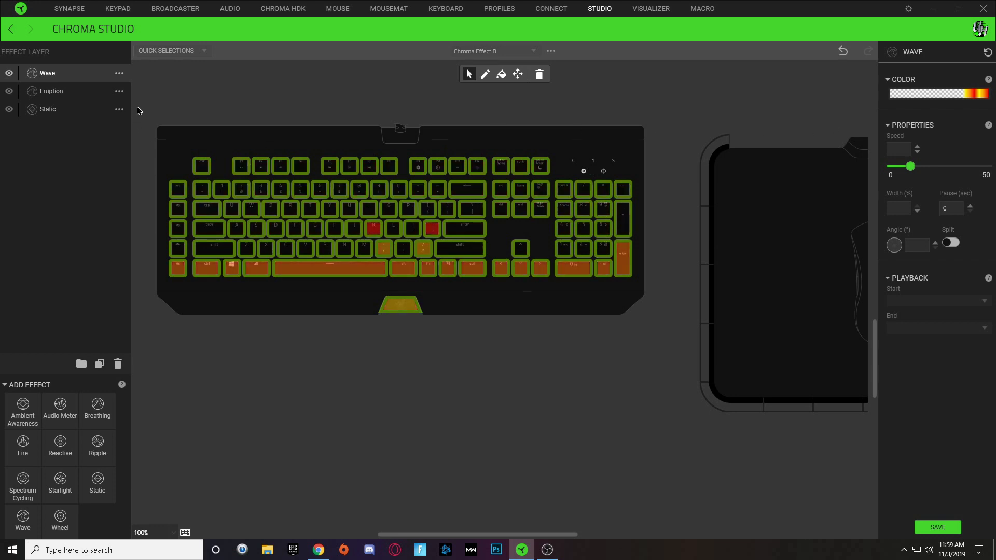
click(80, 77)
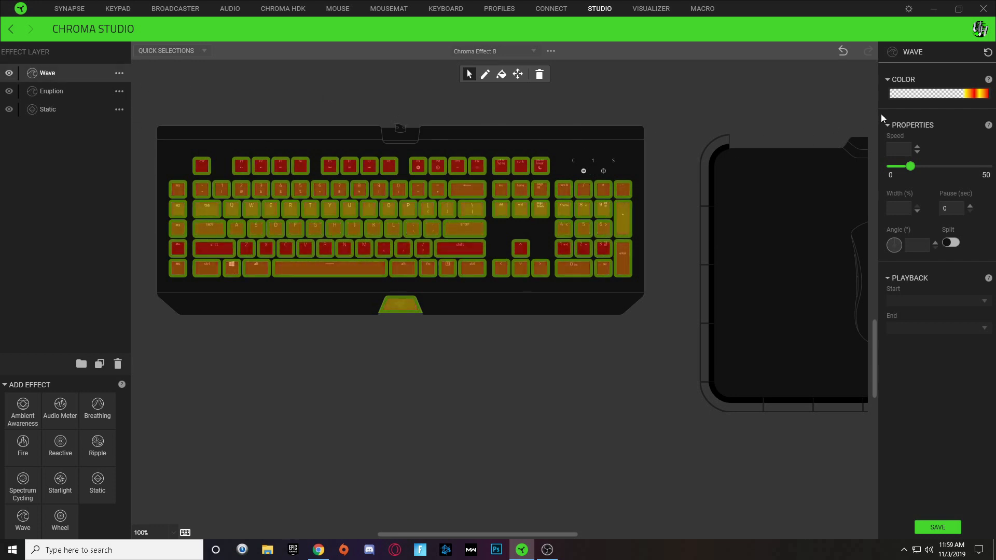
Delete the colored stops from the upper Wave layer's gradient so that it is fully transparent.
click(946, 95)
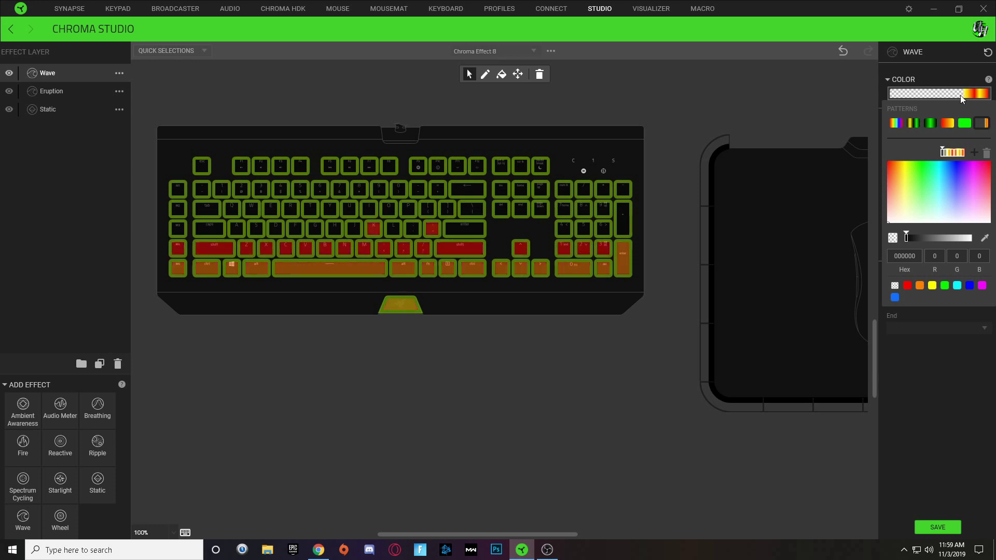
click(944, 154)
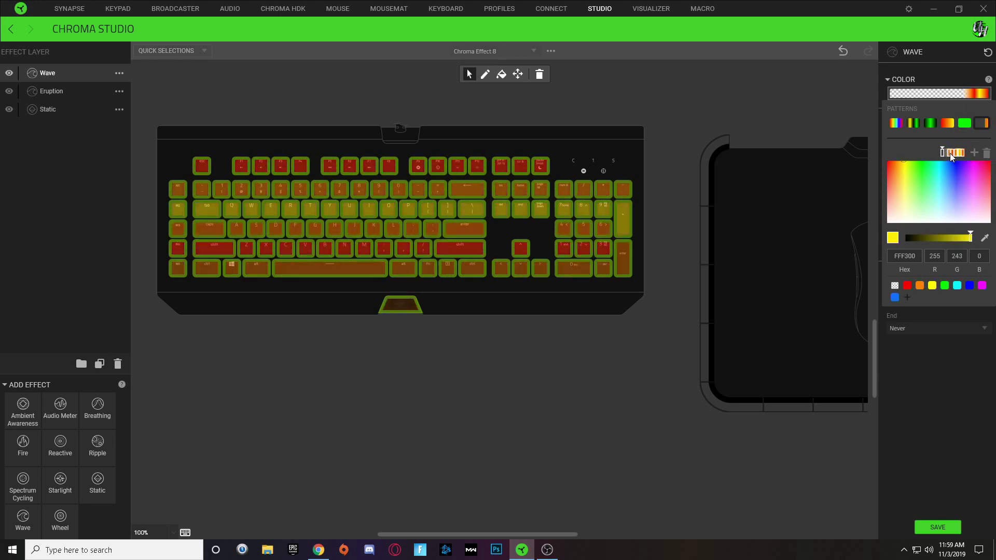
click(952, 153)
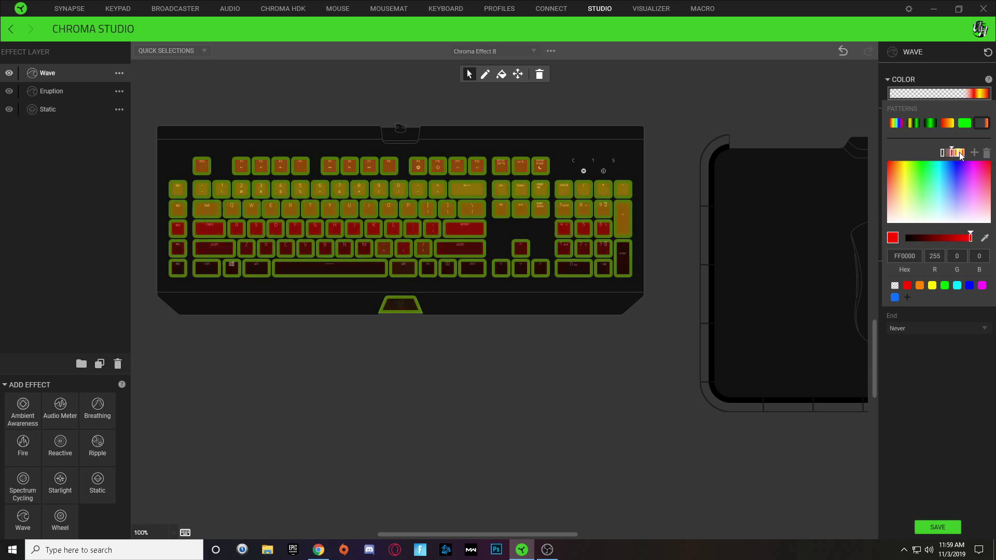
click(986, 153)
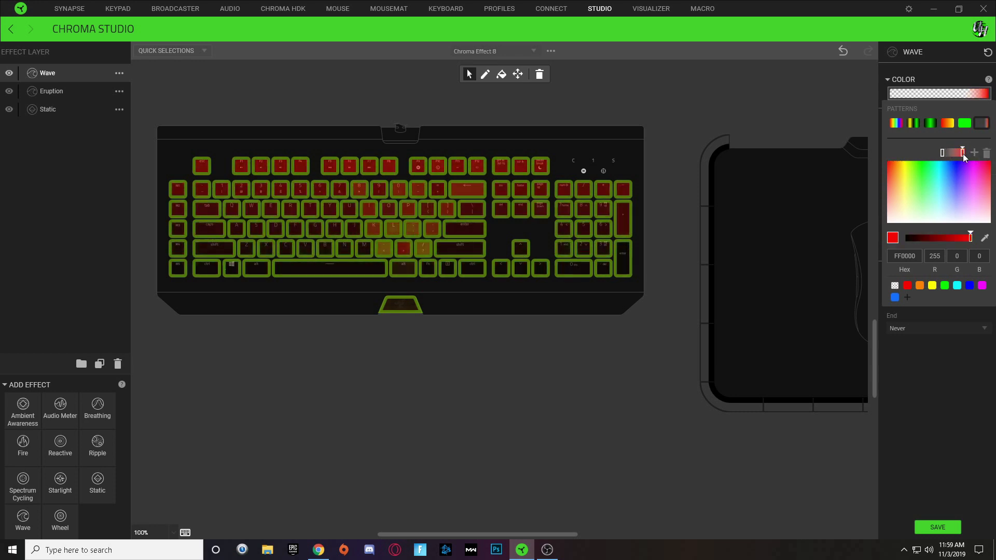
click(986, 153)
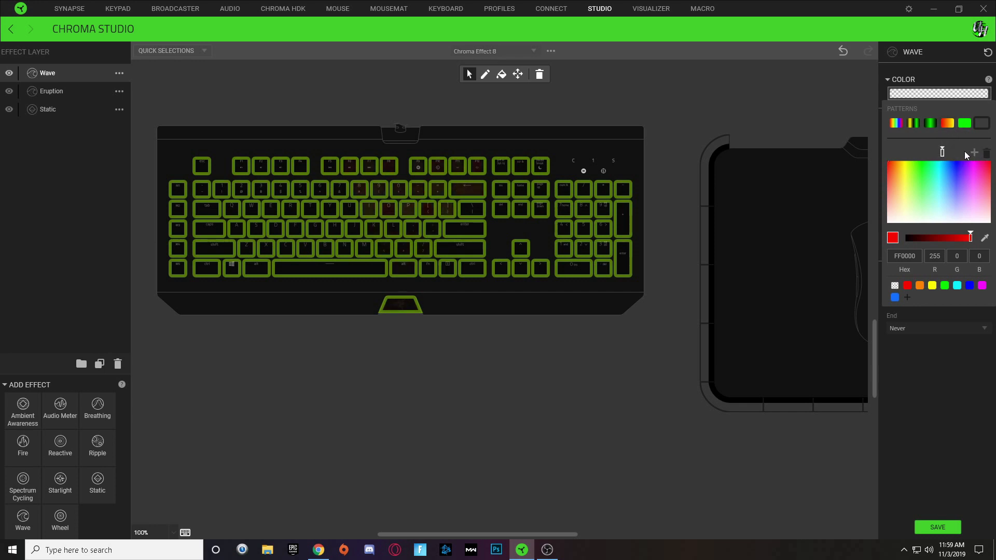
Add transparent stops to the upper Wave layer's gradient until it has seven stops.
click(979, 155)
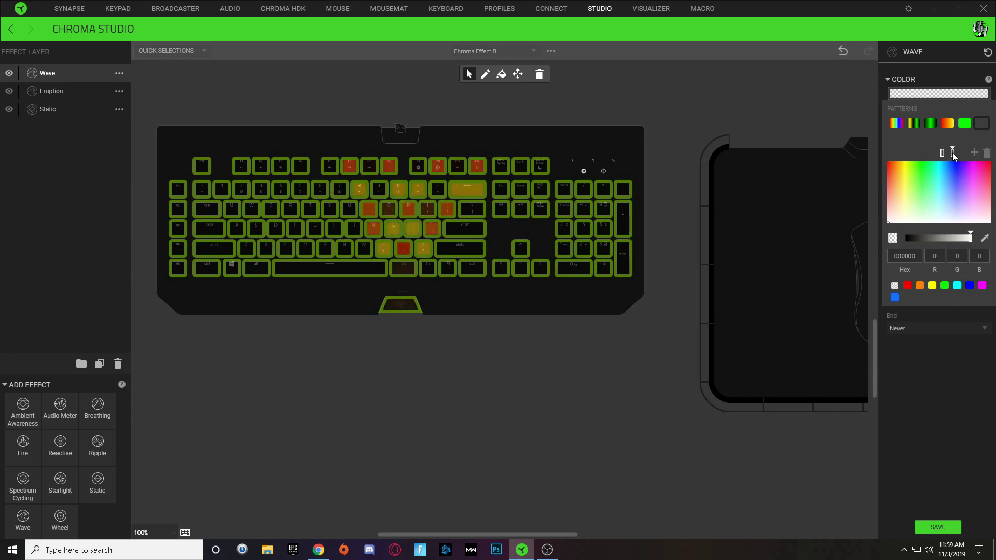
mouse_move(943, 152)
mouse_down()
mouse_move(928, 152)
mouse_move(941, 153)
mouse_up()
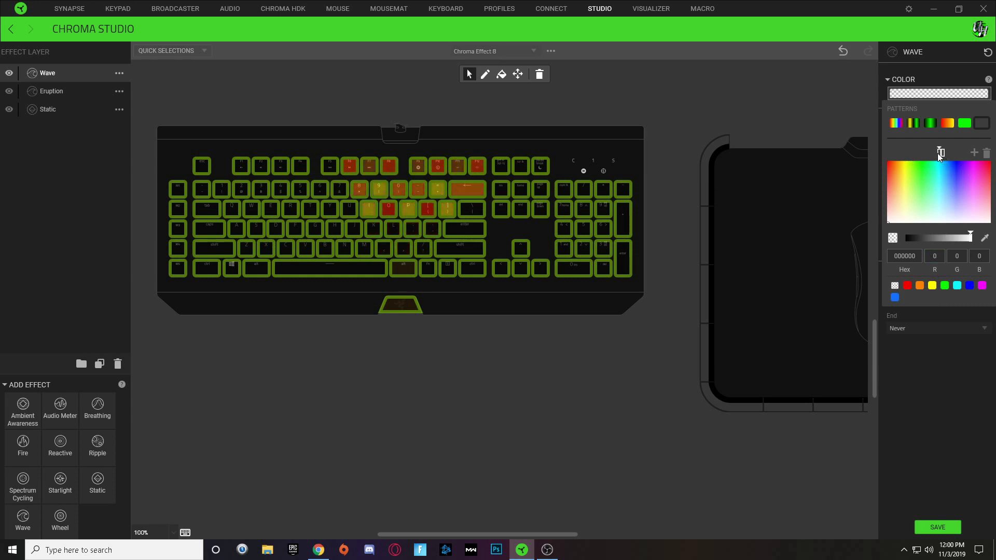
click(973, 152)
click(974, 154)
click(974, 155)
drag(915, 153, 891, 152)
click(974, 154)
click(974, 155)
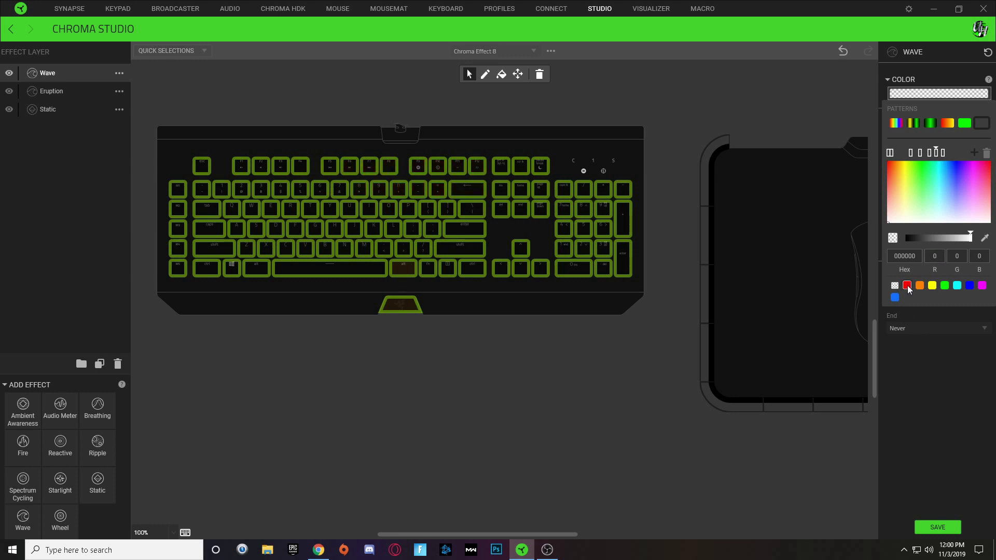
Make the two stops before the transparent end stop red and orange, and pack them against the end stop.
click(907, 285)
drag(938, 151, 941, 155)
click(929, 153)
click(919, 285)
drag(928, 154, 936, 156)
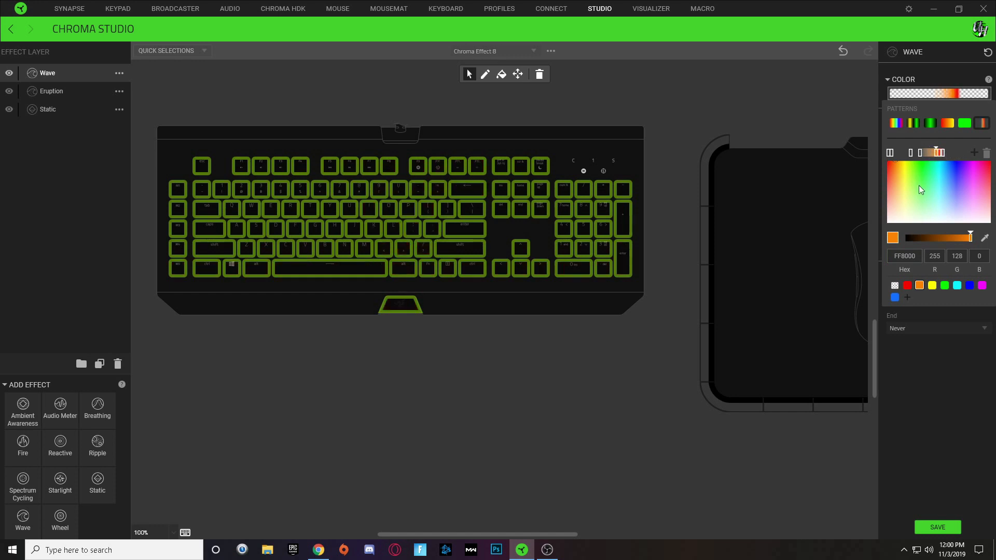
Make the stops before the orange one yellow and red, and pack them against the orange stop.
click(919, 153)
click(932, 285)
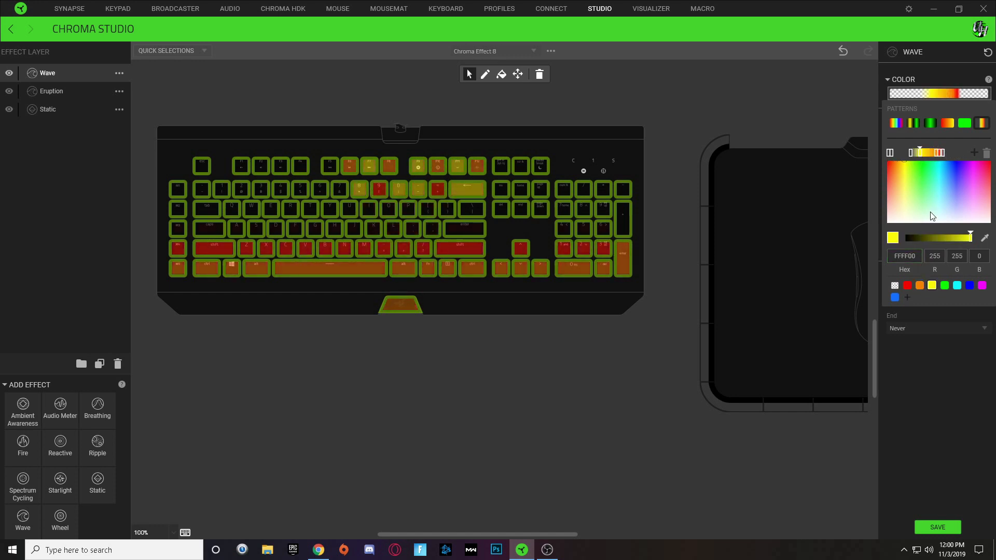
drag(921, 153, 934, 153)
click(910, 152)
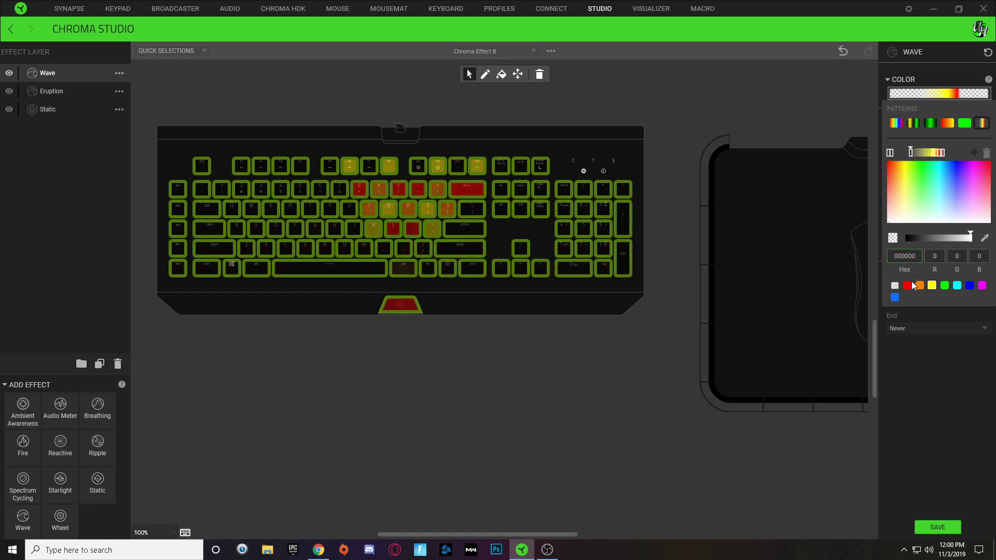
click(907, 285)
drag(910, 153, 929, 153)
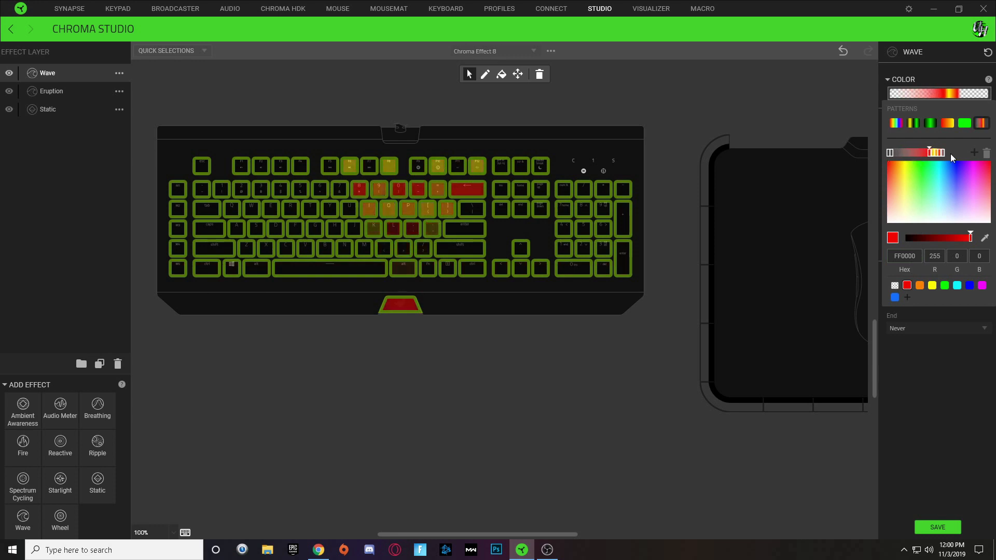
Make the stop before the first red one yellow, and pack it and the transparent start stop against the others.
click(892, 154)
click(932, 286)
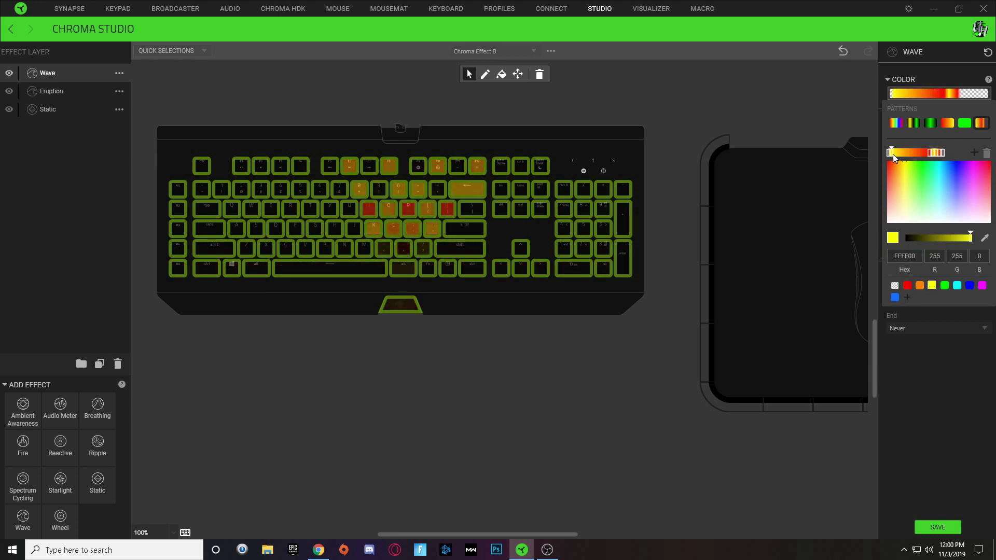
click(922, 92)
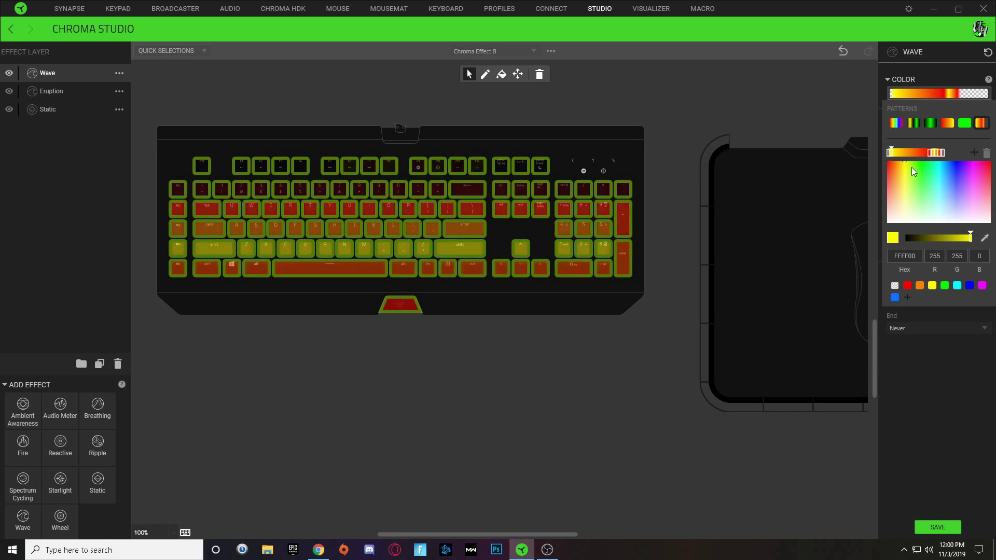
drag(892, 154, 926, 154)
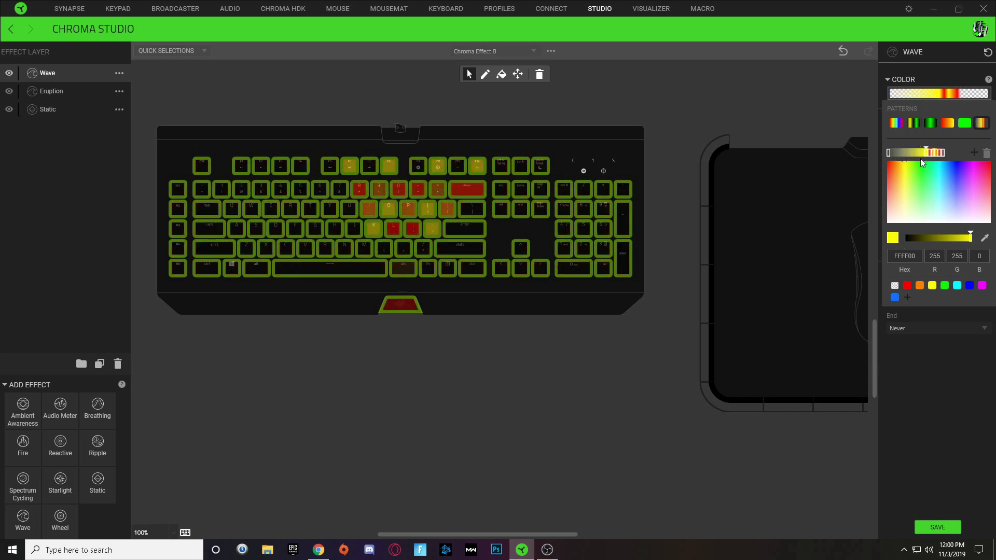
click(887, 153)
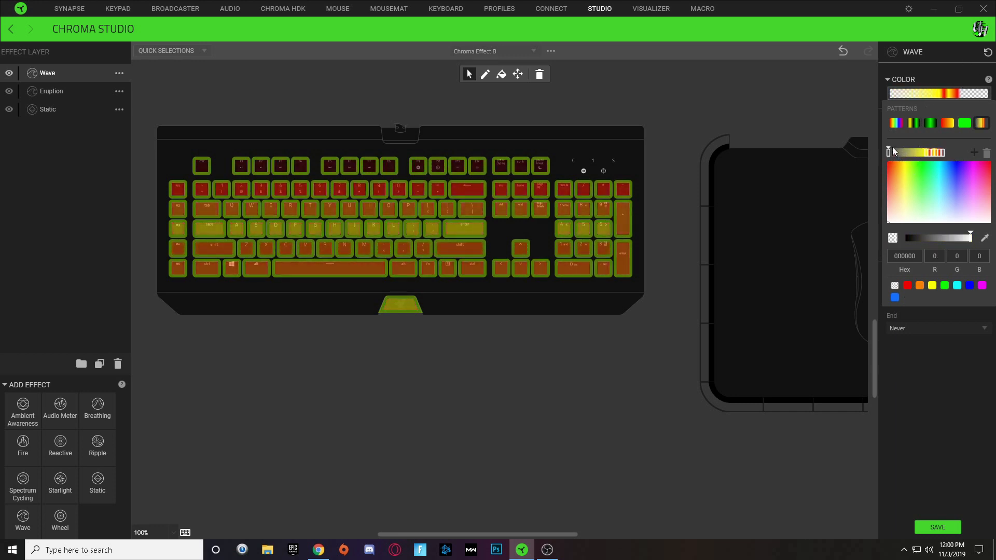
drag(892, 154, 922, 153)
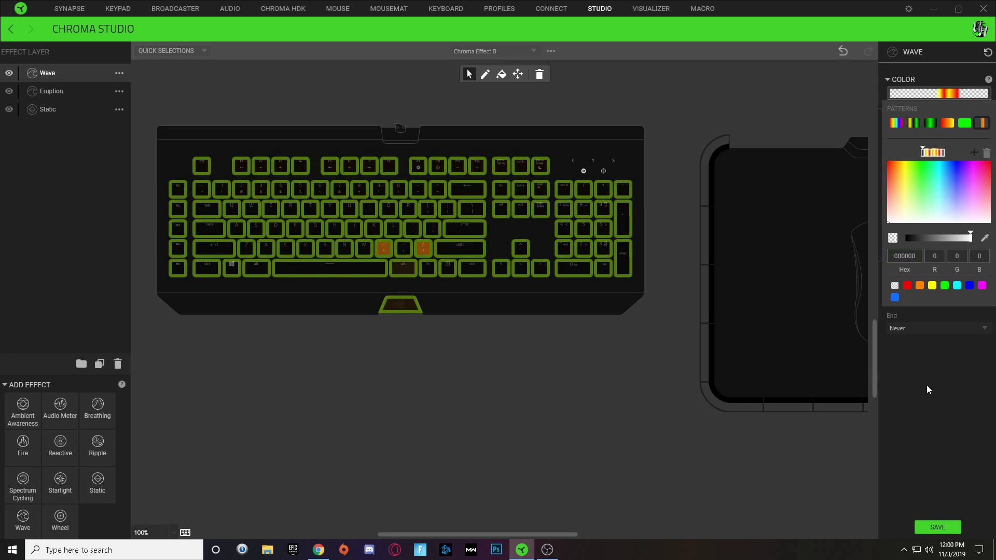
click(947, 382)
Set the selected keys' wave to speed 10, width 400% and angle 180°, and save the effect.
drag(893, 246, 903, 257)
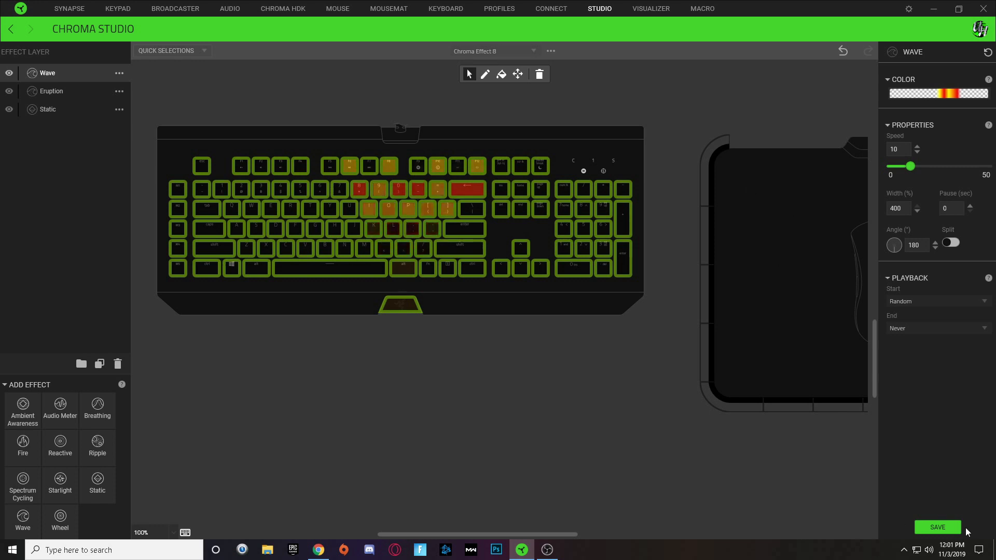
click(929, 528)
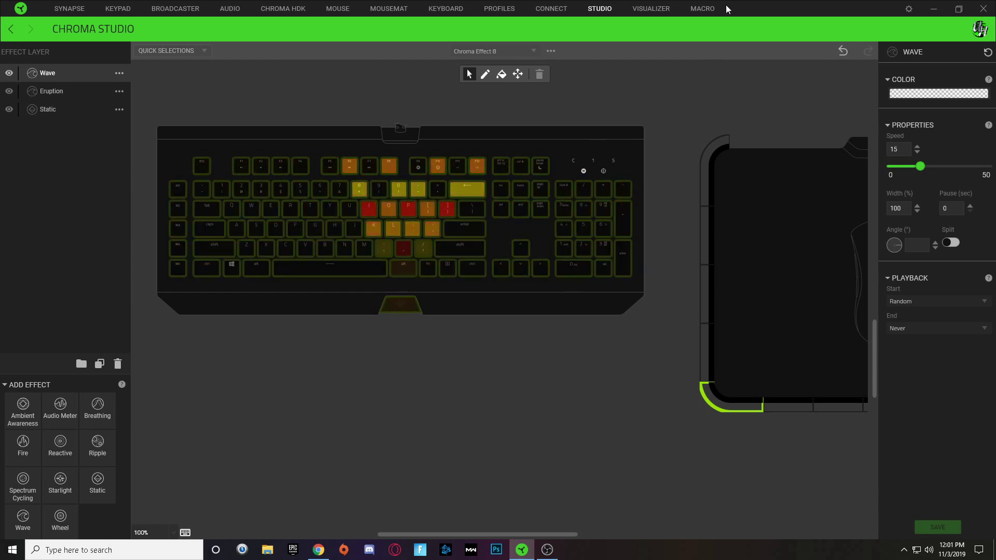
Select about every fourth key column, from the macro keys to the numpad's 9 column, and delete the red end stop from their Wave gradient.
click(691, 121)
drag(610, 278, 589, 170)
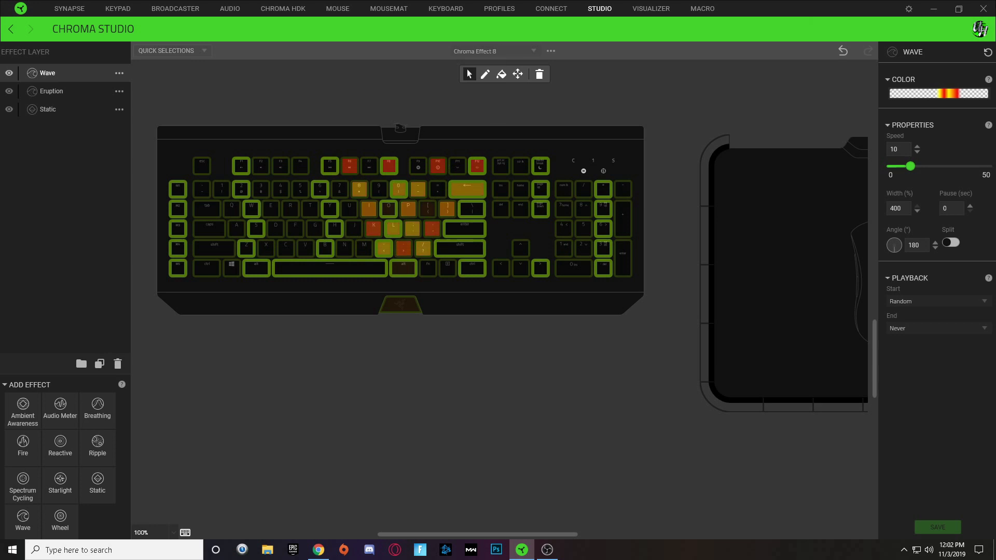
click(945, 94)
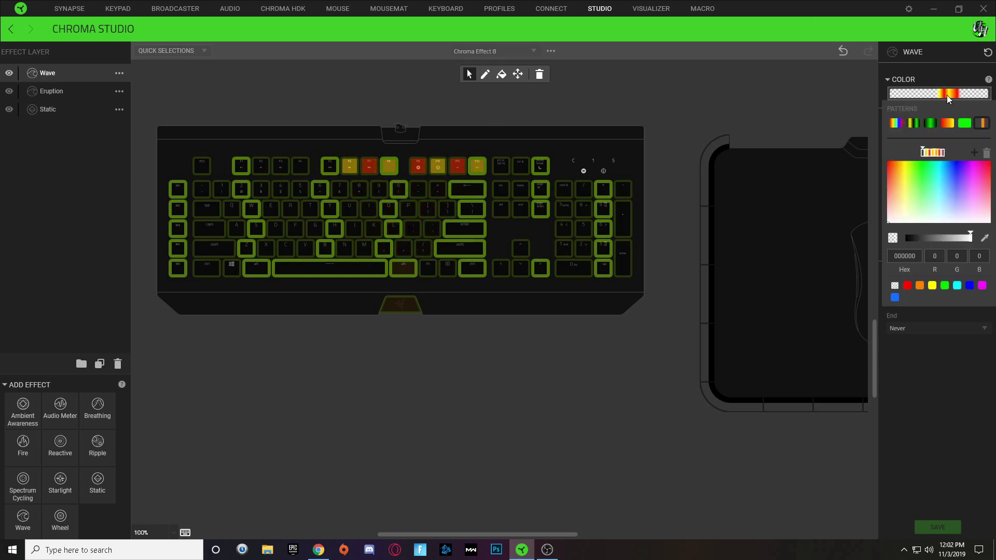
click(940, 153)
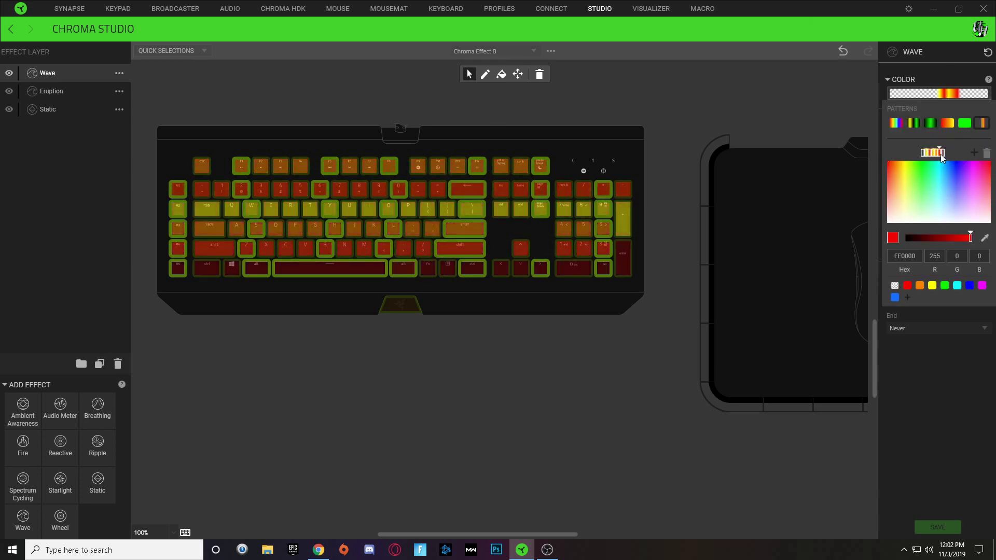
click(986, 154)
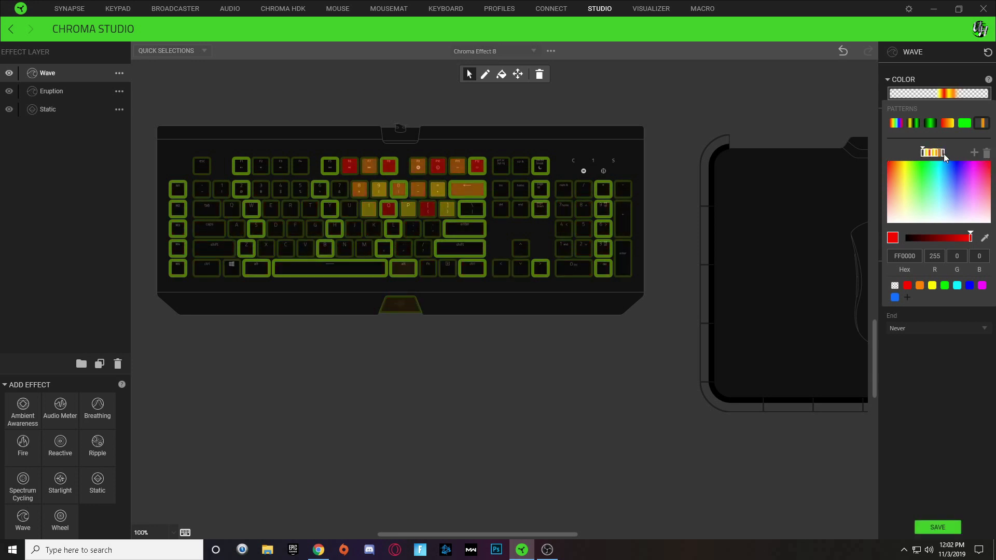
For the selected columns, shift the colored stops towards the gradient's end and add a red stop after the transparent start stop.
click(939, 153)
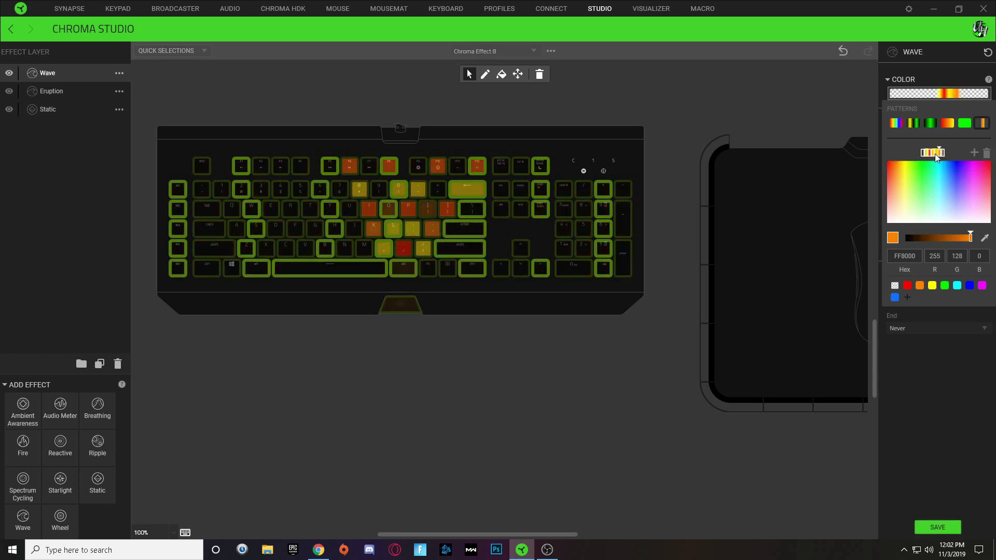
click(933, 153)
mouse_move(929, 153)
mouse_down()
mouse_move(901, 153)
mouse_move(937, 153)
mouse_up()
click(974, 152)
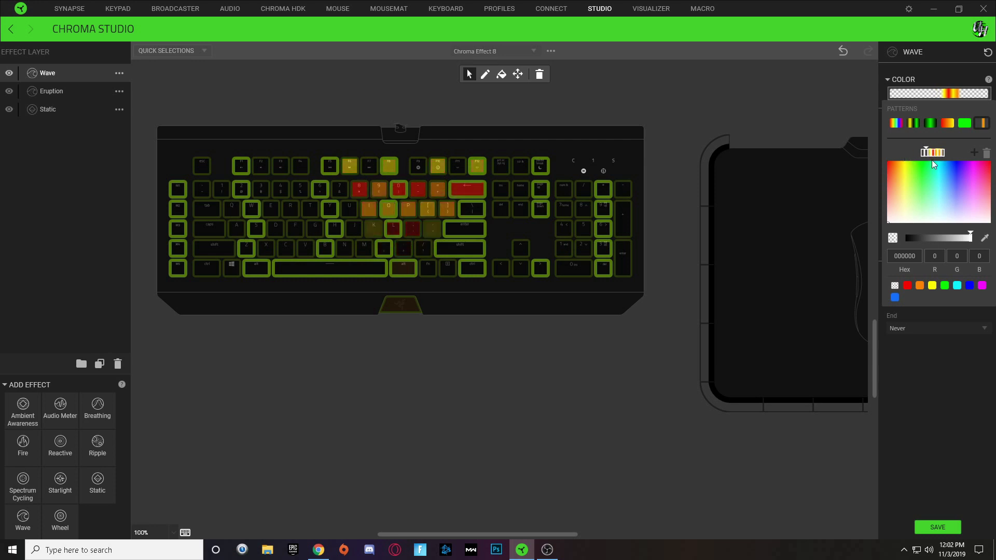
click(907, 286)
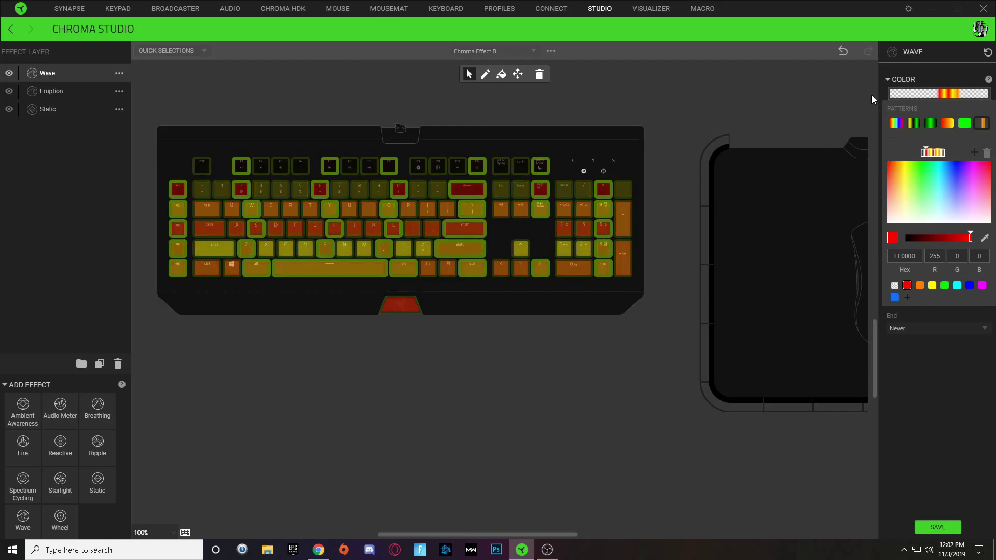
Delete the orange and yellow stops near the end of the selected columns' Wave gradient.
click(938, 152)
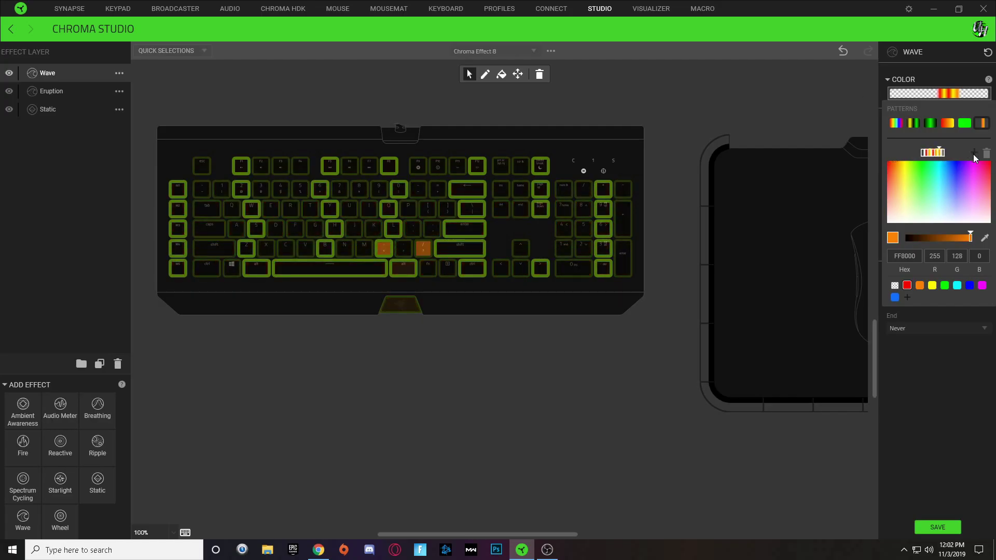
click(935, 153)
click(987, 158)
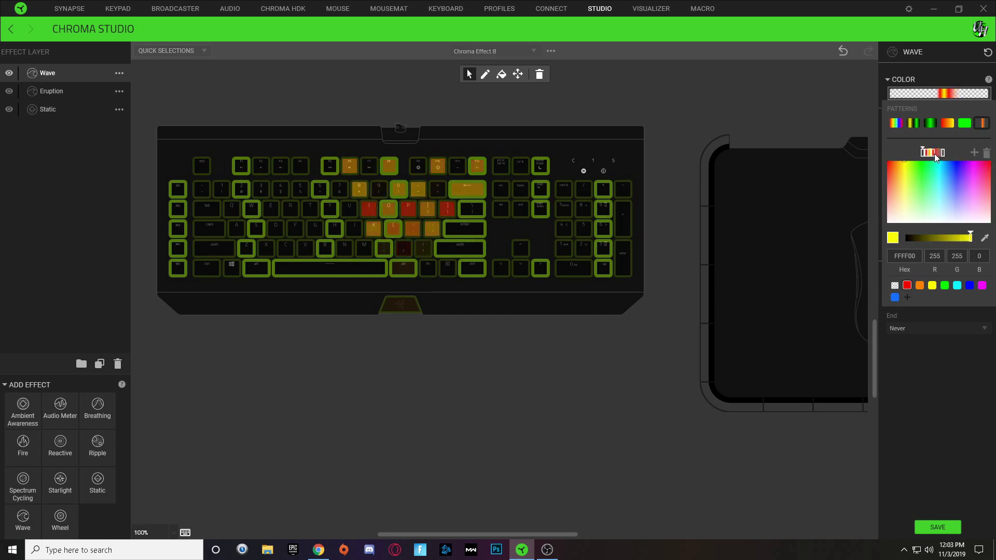
Remove the trailing red stop from the selected columns' Wave gradient, pull the transparent end stop in after yellow, and save.
click(934, 154)
drag(942, 152, 916, 153)
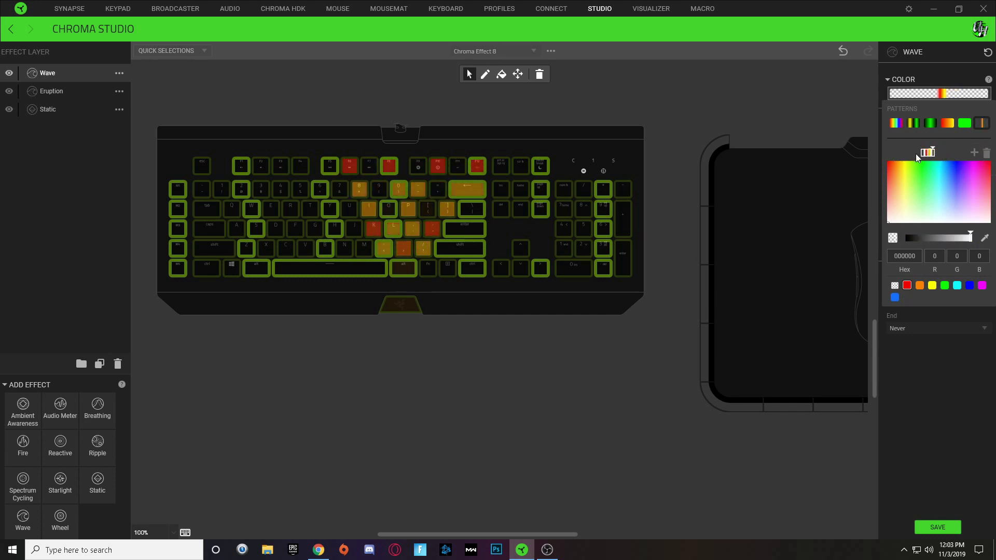
click(939, 527)
click(652, 97)
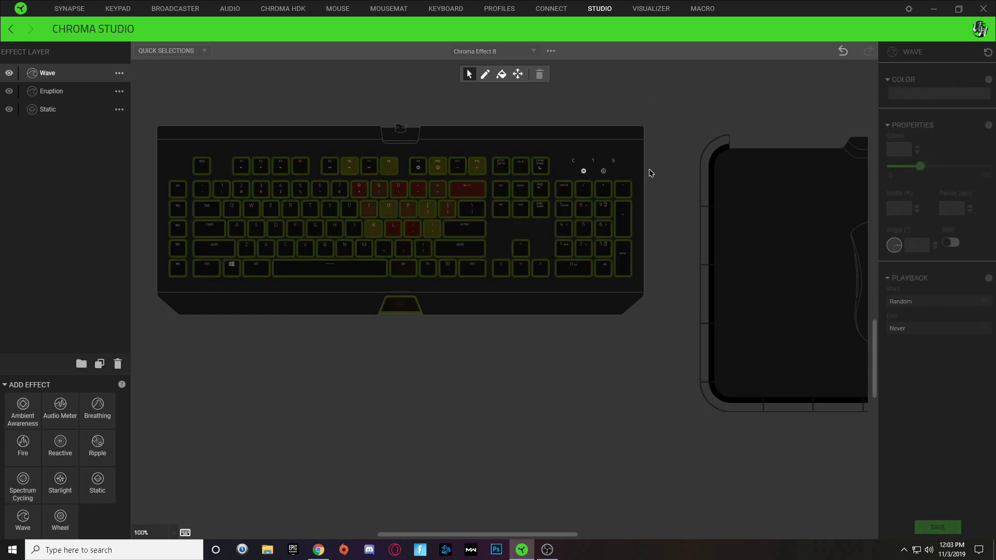
Select the remaining set of every fourth key column, from the Esc column to the numpad's 8 column, and open its Wave gradient.
drag(588, 191, 576, 270)
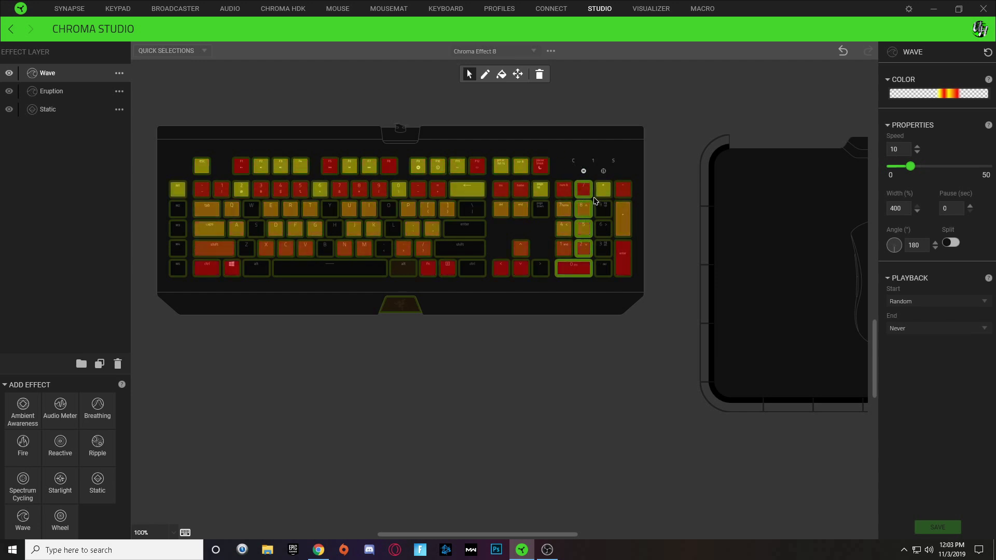
drag(520, 151, 523, 283)
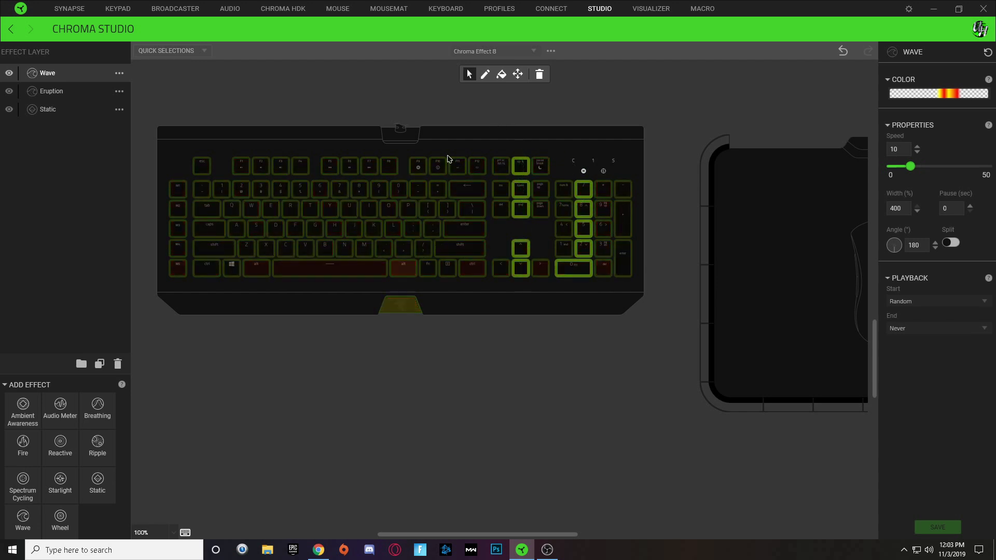
drag(200, 147, 212, 267)
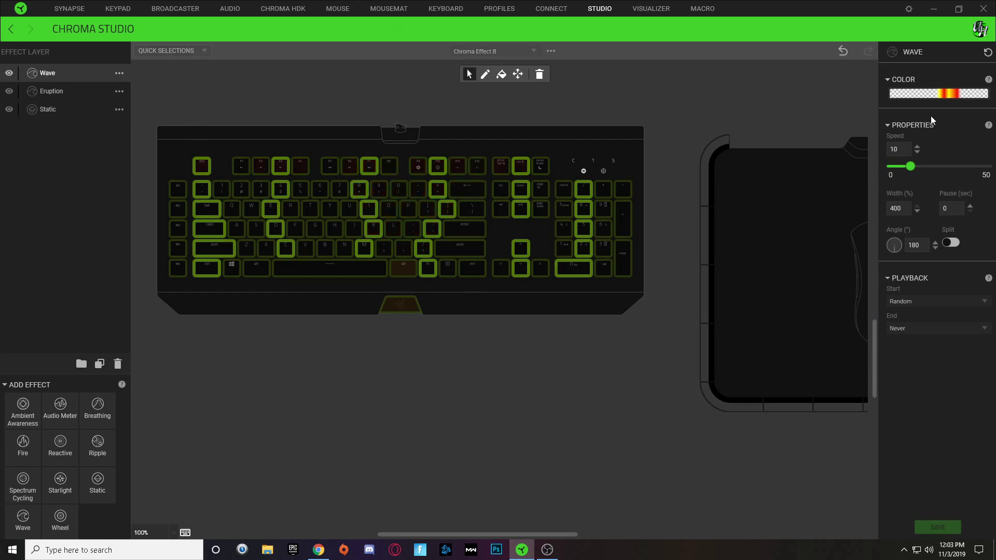
click(948, 92)
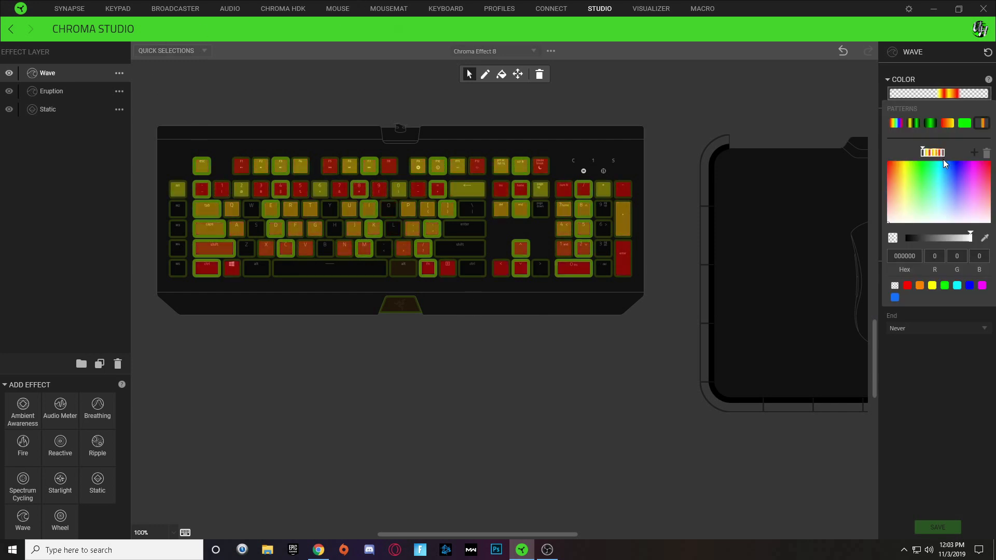
Add a yellow stop after the last red stop of the selected columns' gradient, with the transparent end stop directly behind it.
click(926, 154)
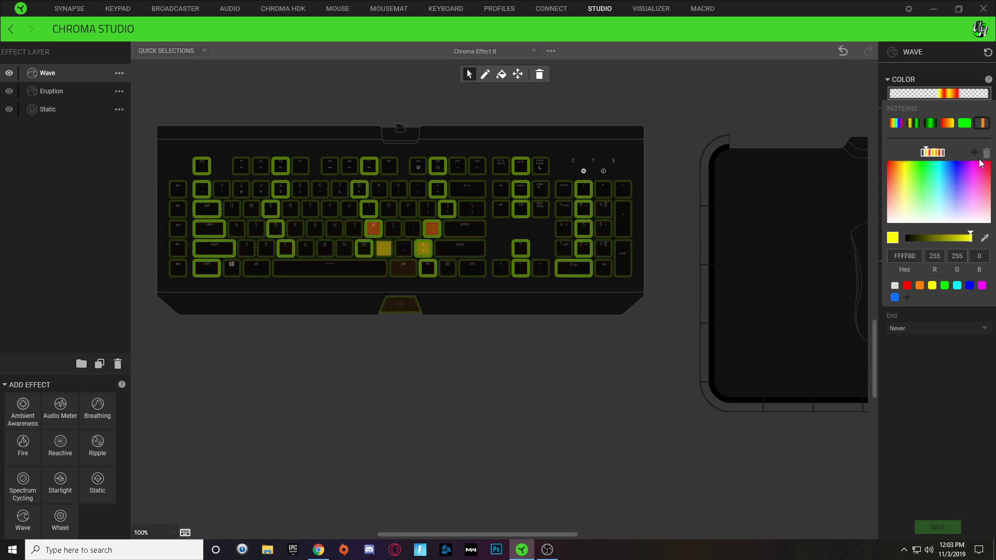
click(934, 152)
click(929, 153)
click(934, 153)
drag(934, 154, 950, 154)
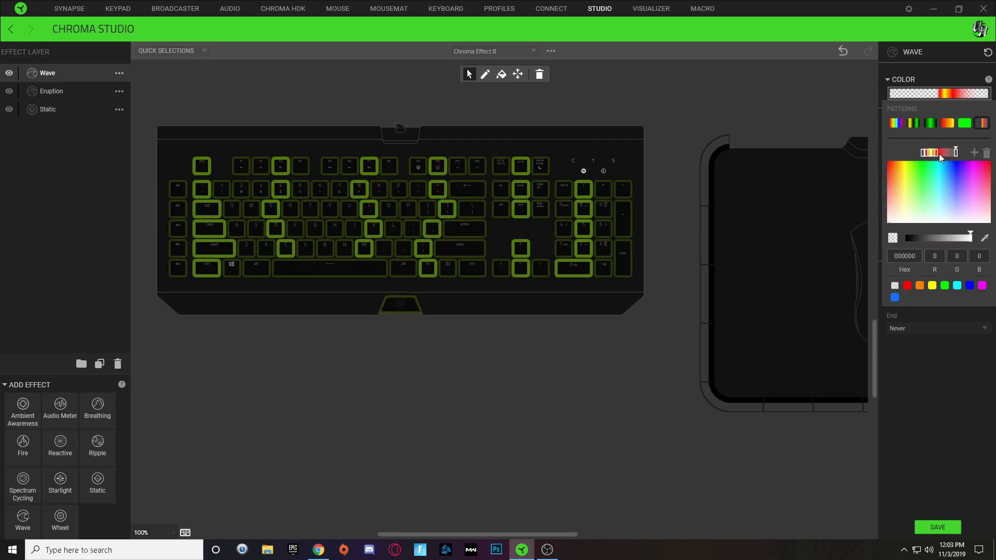
click(935, 152)
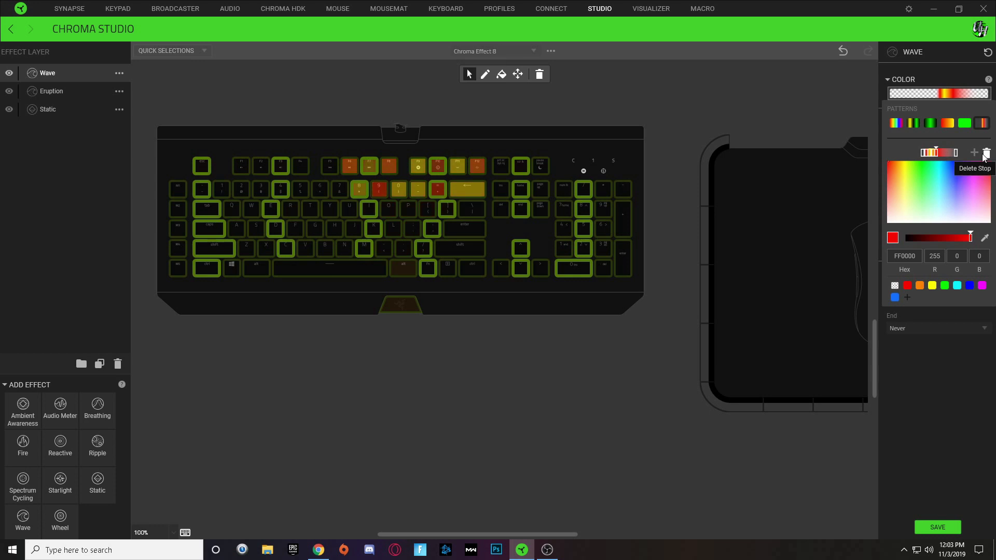
click(974, 153)
click(946, 154)
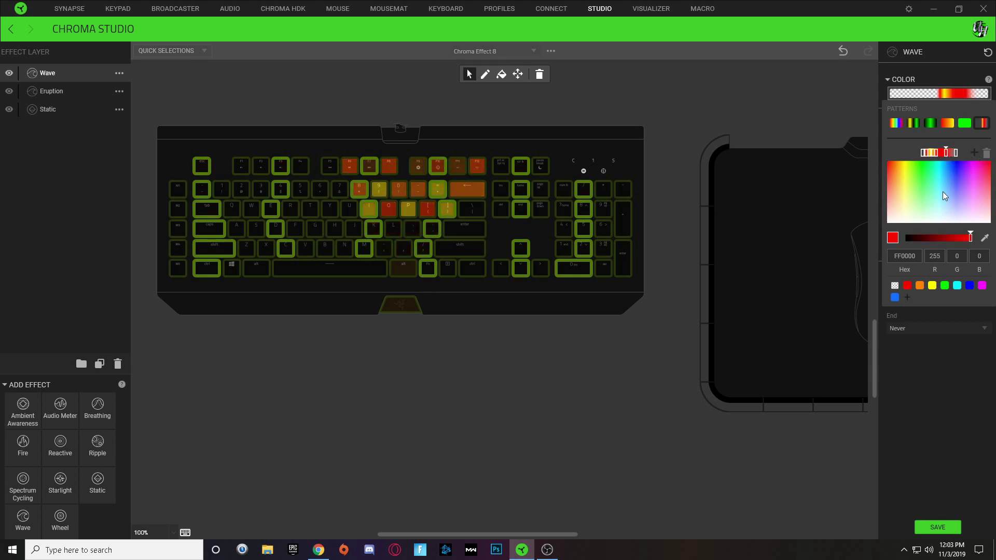
click(932, 285)
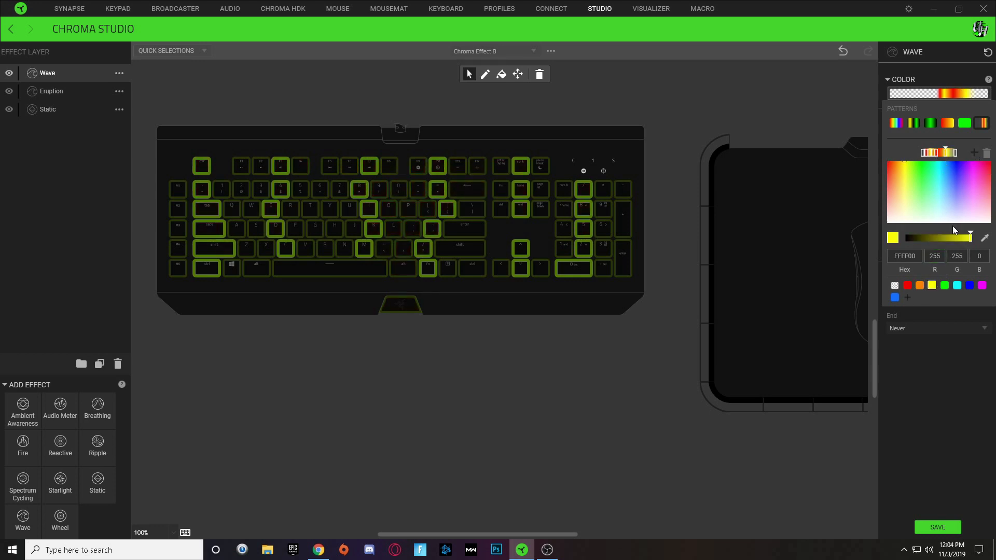
drag(956, 154, 936, 157)
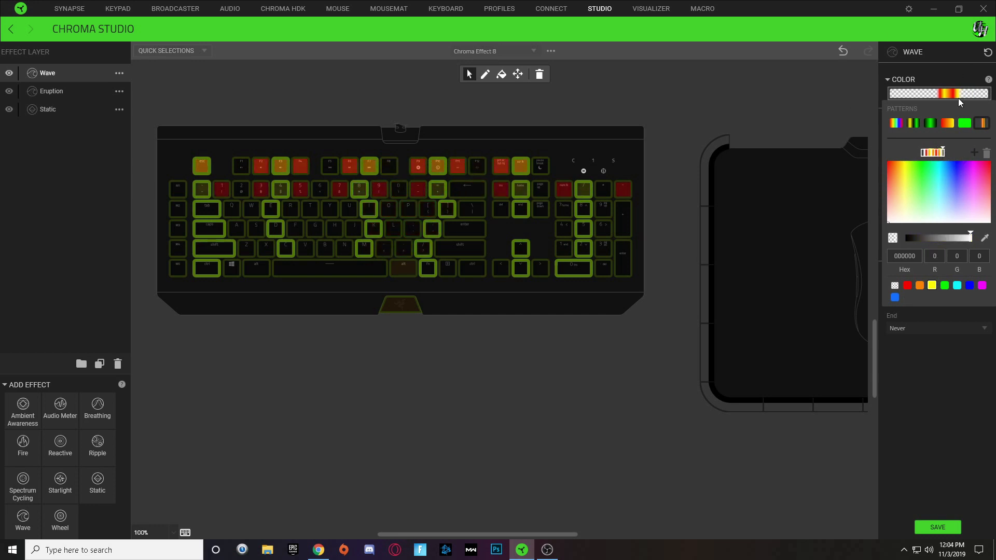
Delete the color stops before the last red stop and pull the transparent start stop up close to it.
click(927, 154)
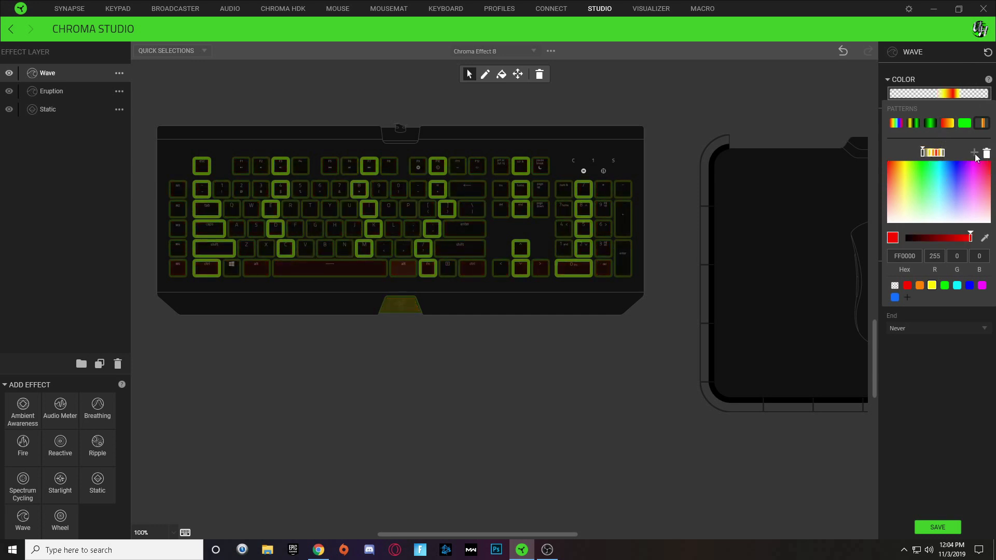
click(929, 153)
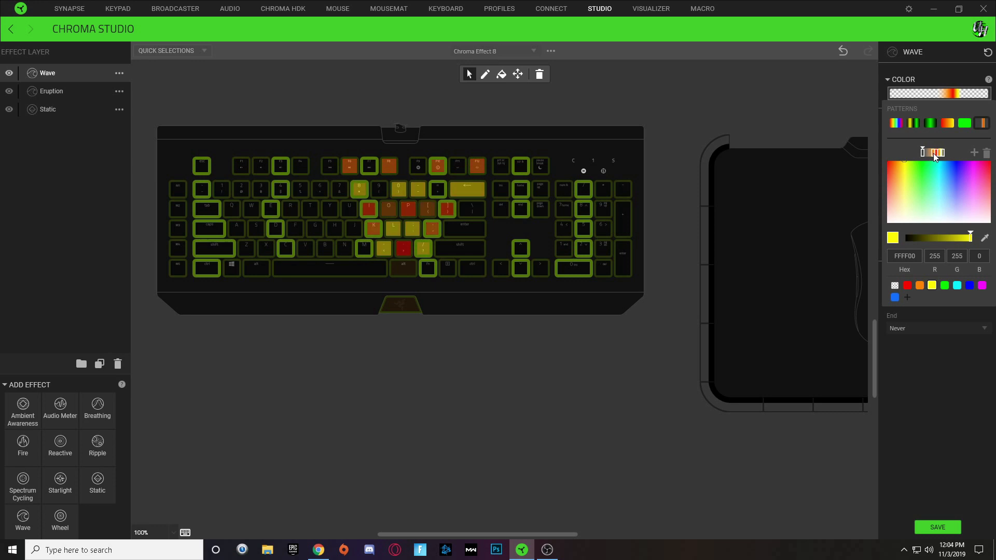
click(933, 153)
click(923, 154)
drag(923, 154, 933, 154)
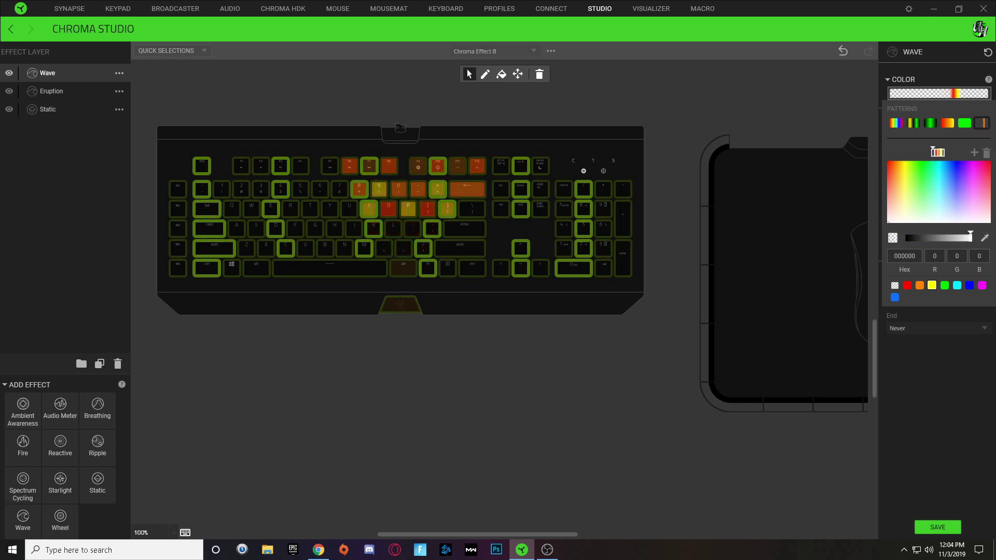
Shift the red stop towards the gradient's start and add an orange stop between red and yellow.
click(936, 153)
drag(930, 155, 932, 153)
click(973, 153)
click(936, 154)
click(919, 285)
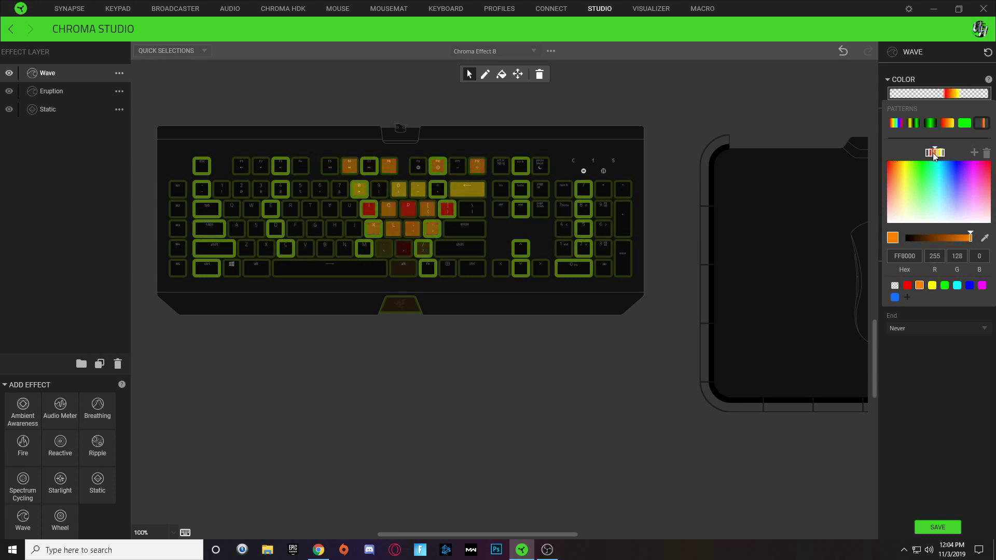
Move the transparent start stop right beside the red stop and save the effect for the selected columns.
click(930, 155)
drag(929, 155, 933, 154)
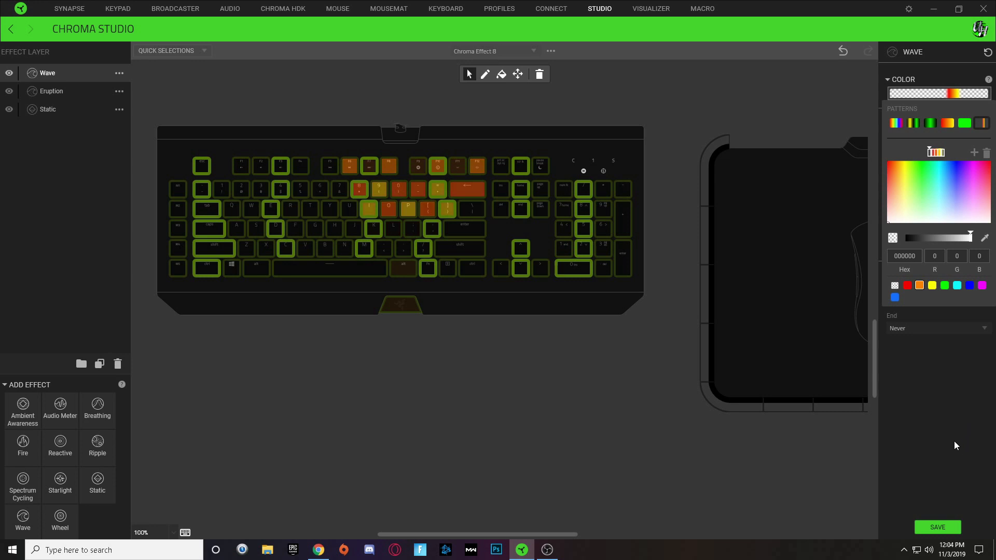
click(945, 528)
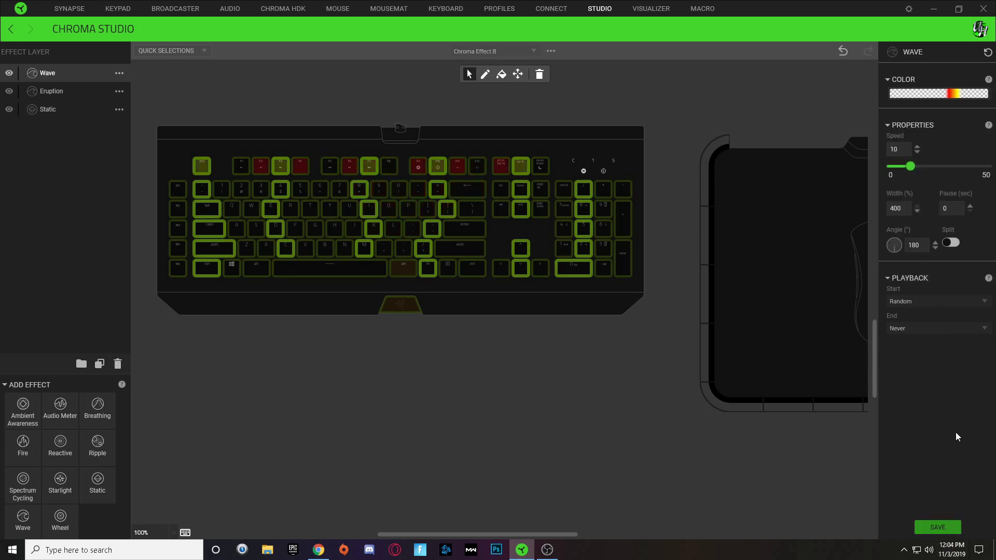
click(696, 241)
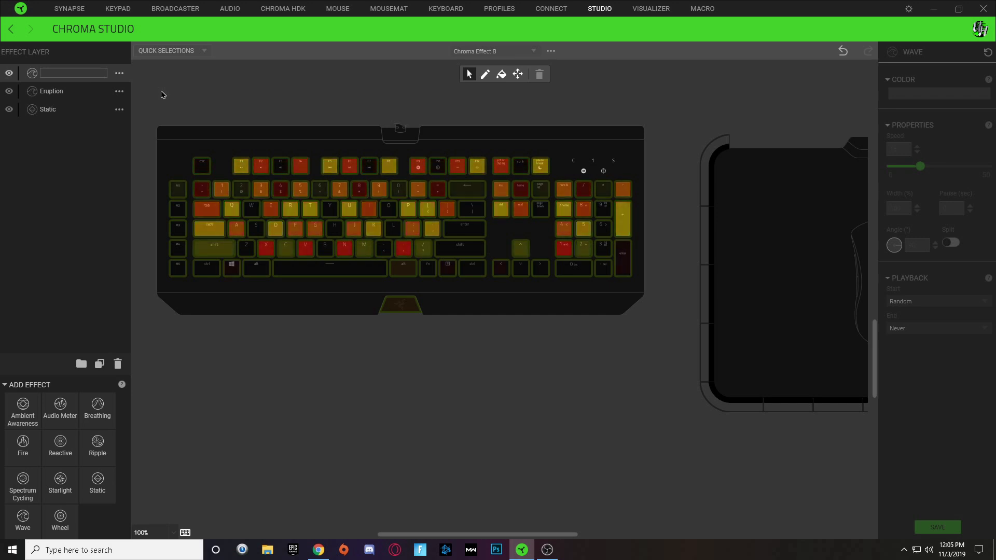
Rename the top Wave layer as Lava Wash.
text(Lava #W)
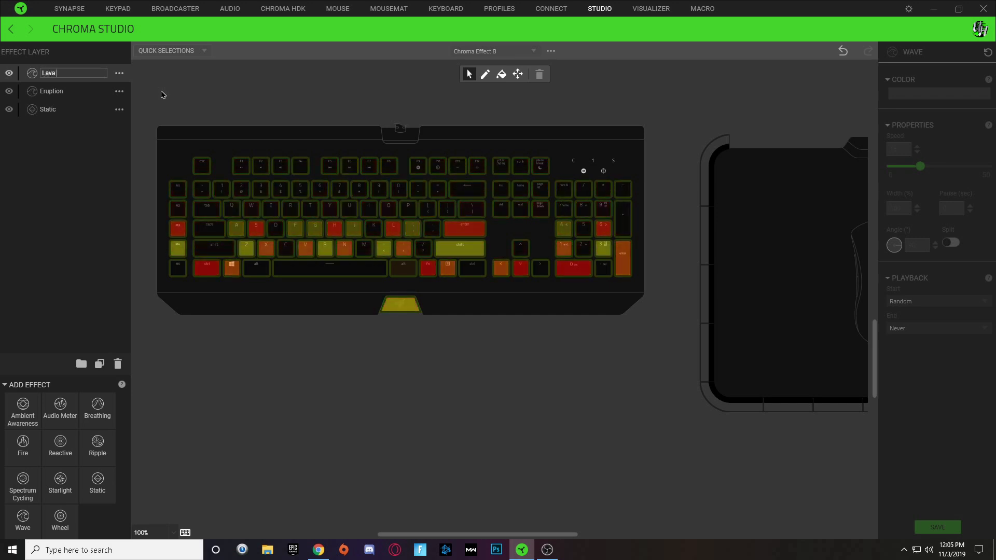
key(BackSpace)
key(BackSpace)
text(w)
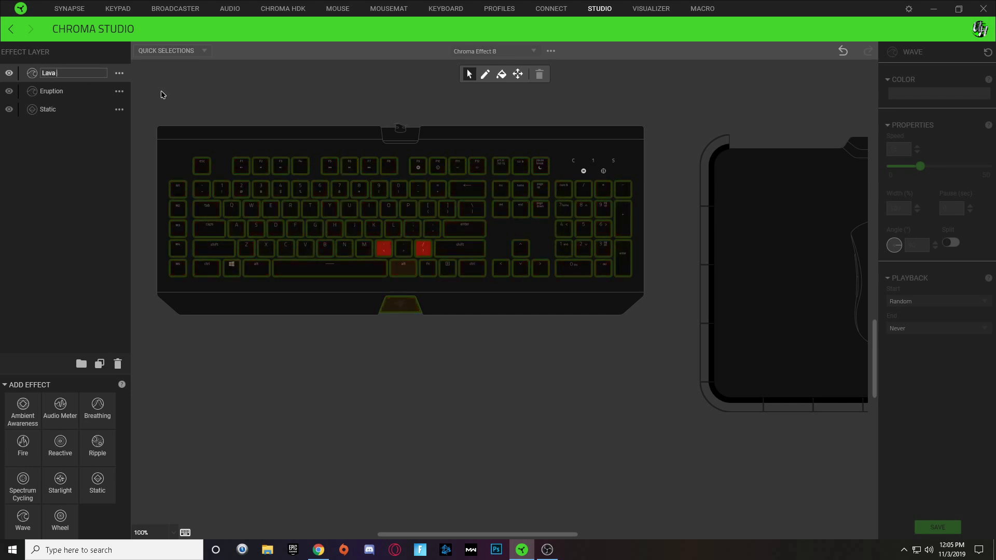
text(ash)
key(Return)
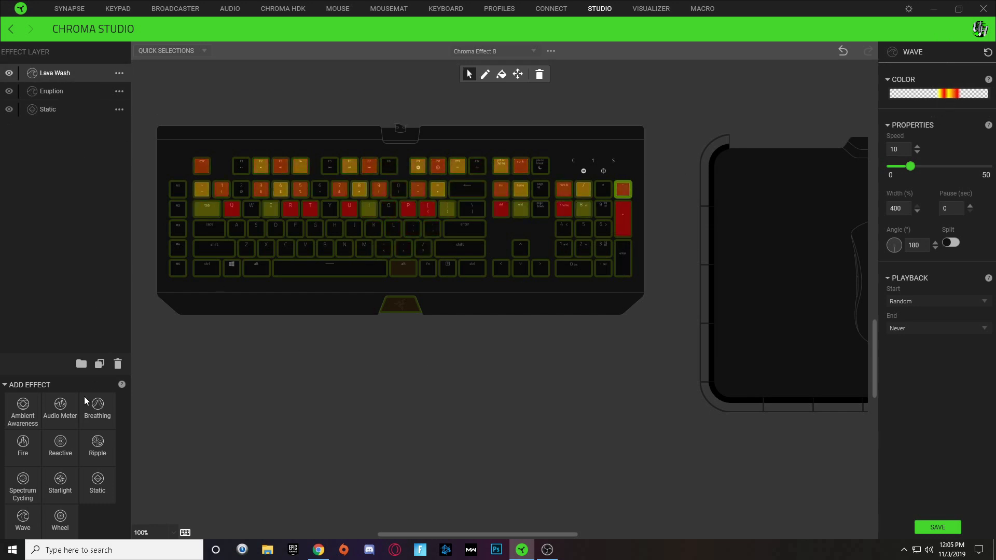
Add a new Wave effect above the Lava Wash layer and select all the keyboard's keys for it.
click(20, 517)
drag(20, 518, 98, 80)
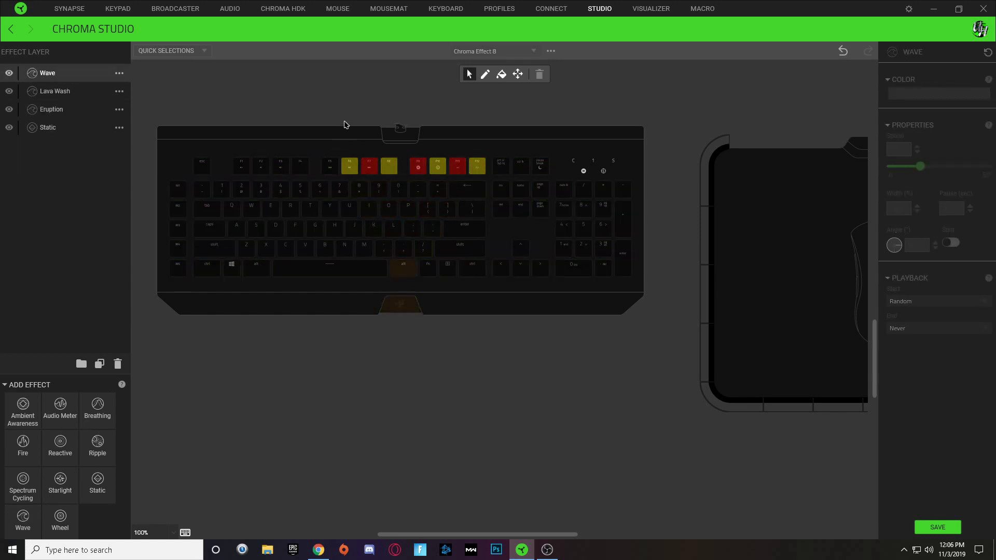
drag(162, 140, 644, 278)
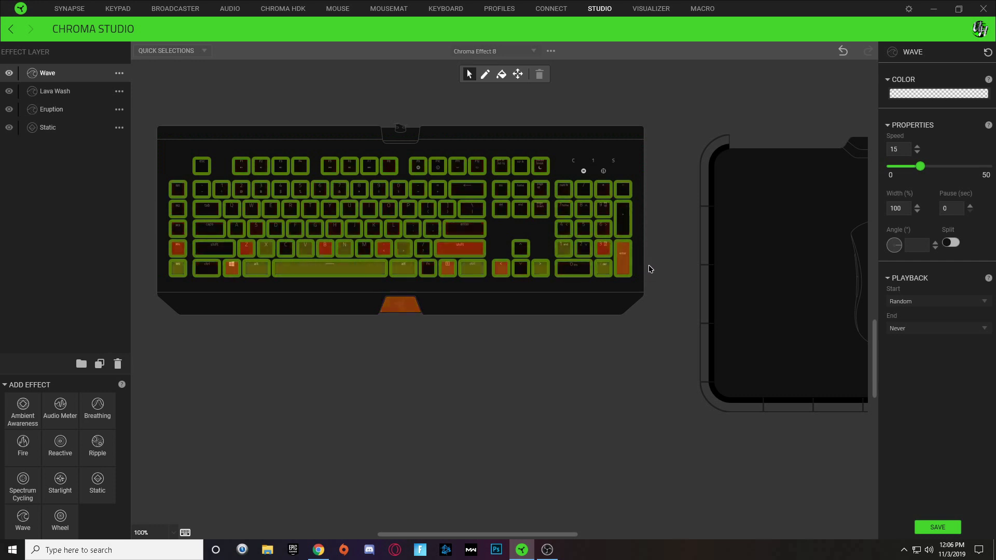
Delete the red, orange and yellow stops from the new Wave's gradient, keeping only transparent stops.
drag(959, 92, 953, 91)
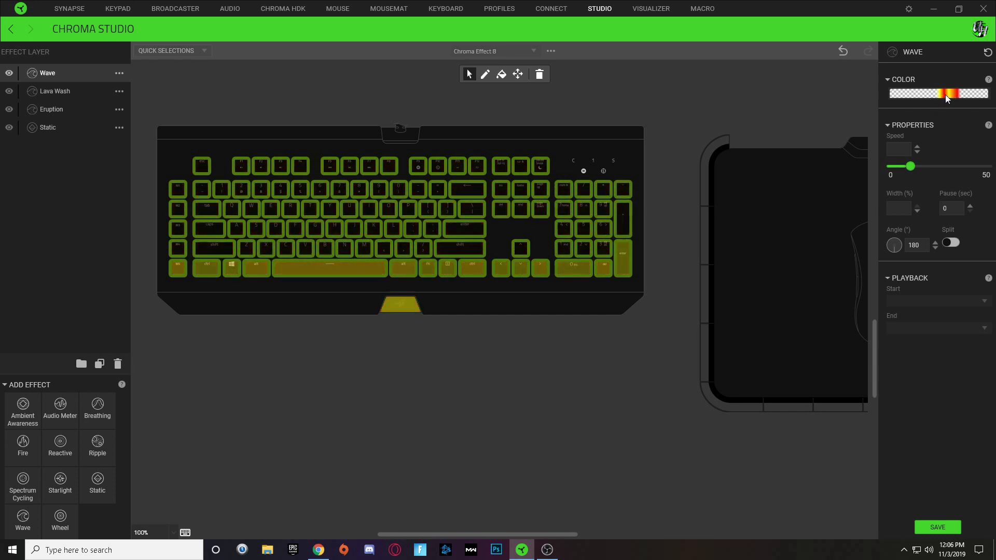
click(944, 95)
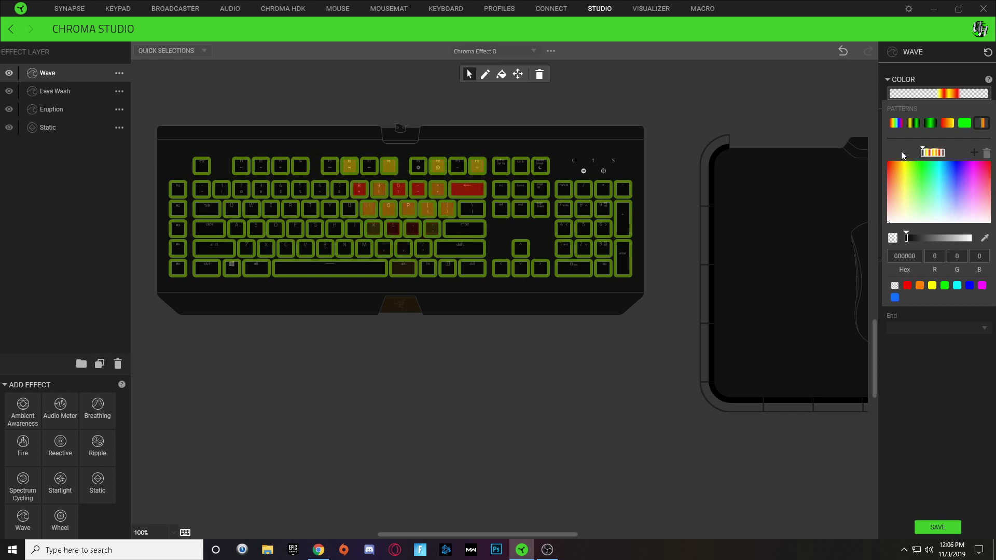
click(942, 153)
click(984, 154)
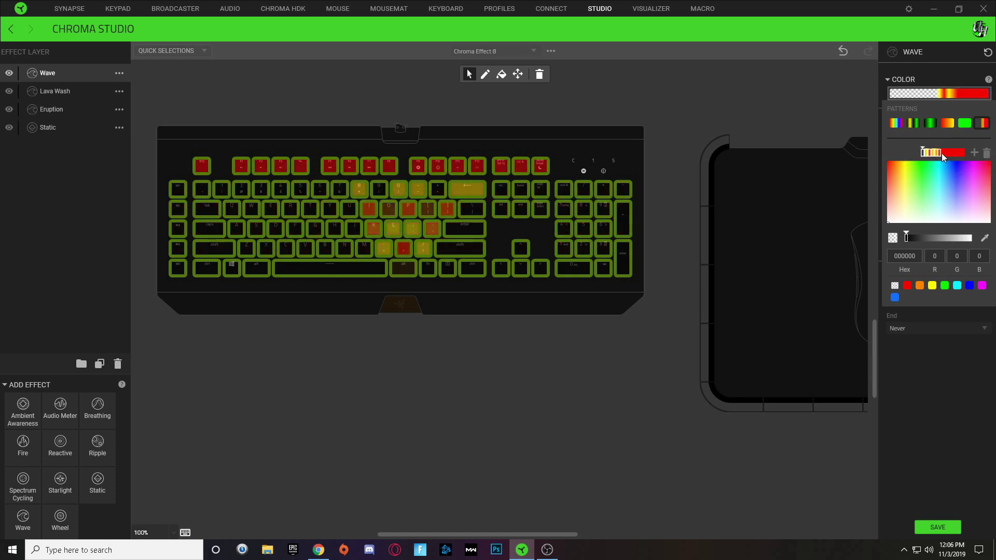
click(938, 153)
click(985, 154)
click(938, 155)
click(984, 154)
Add transparent stops to the new Wave's gradient, making five, and space them out over its first part.
click(974, 153)
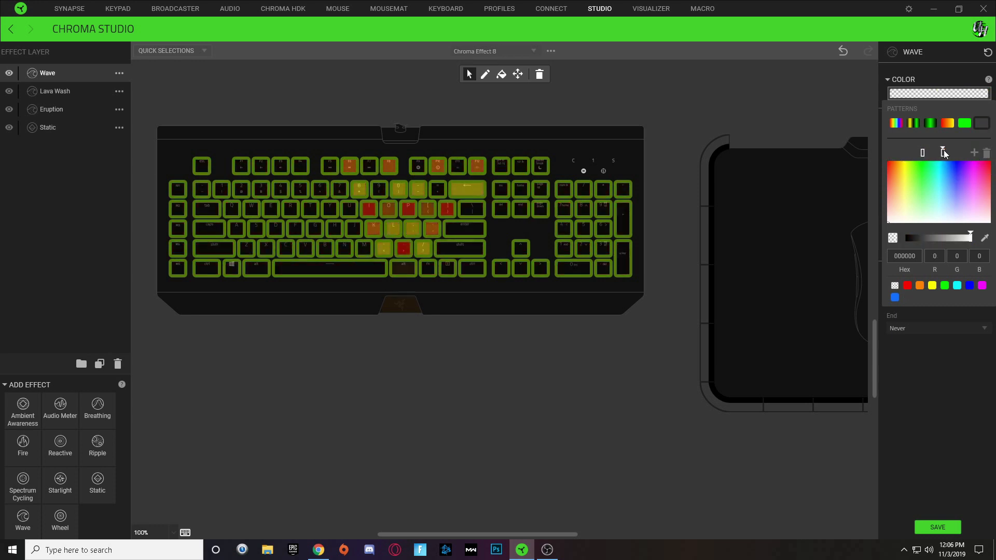
drag(929, 154, 894, 148)
click(973, 152)
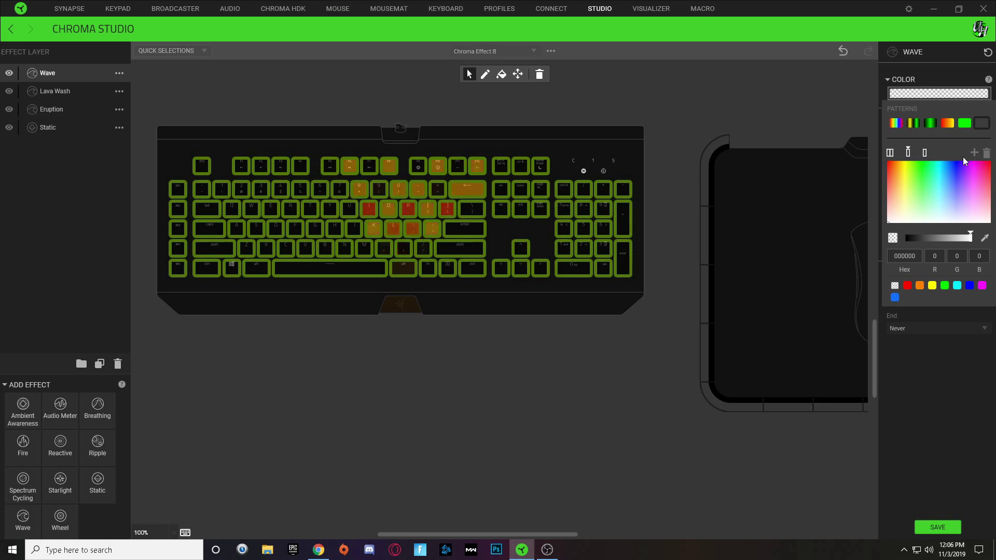
drag(908, 154, 896, 156)
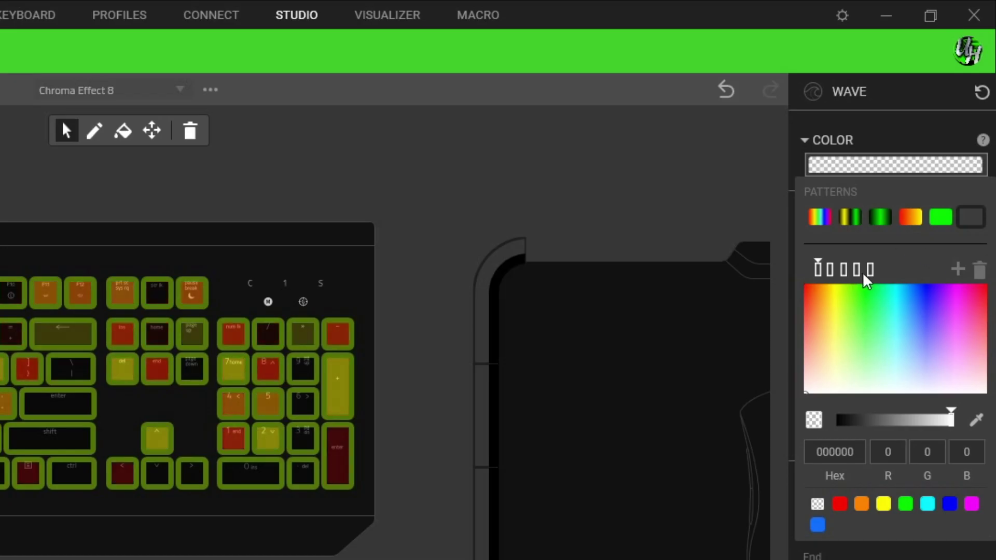
Move the fourth transparent stop close to the middle one and set its color to hex 0A0A0A.
click(830, 269)
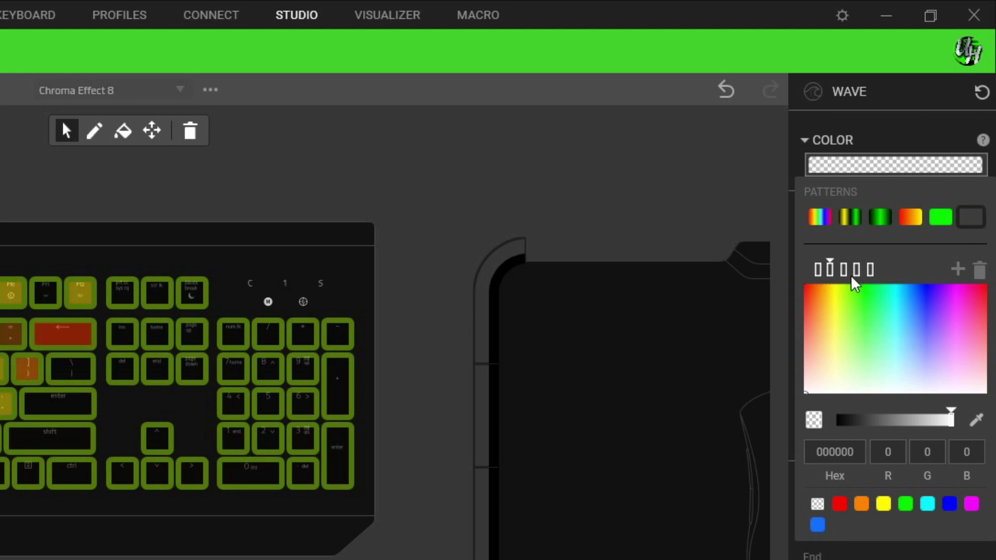
click(856, 269)
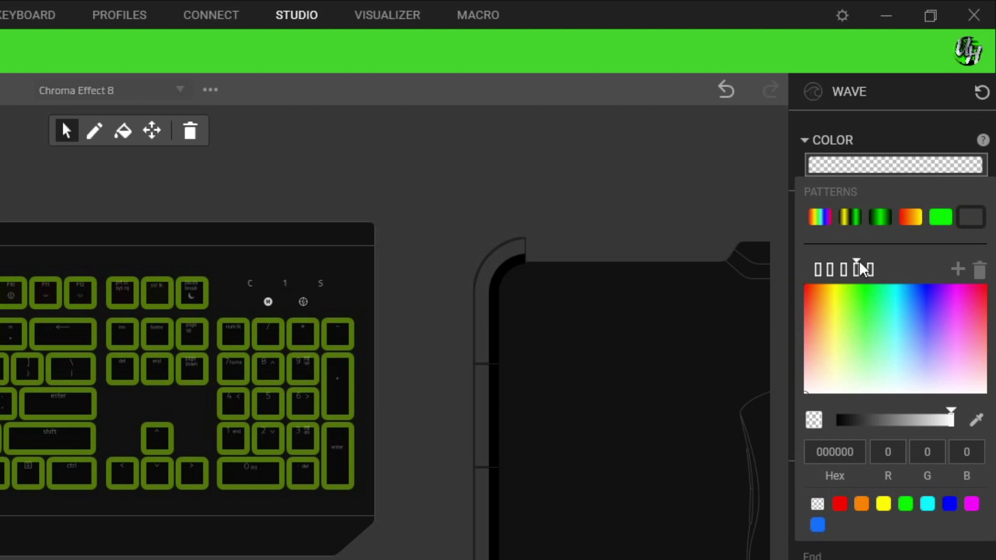
drag(856, 270, 847, 270)
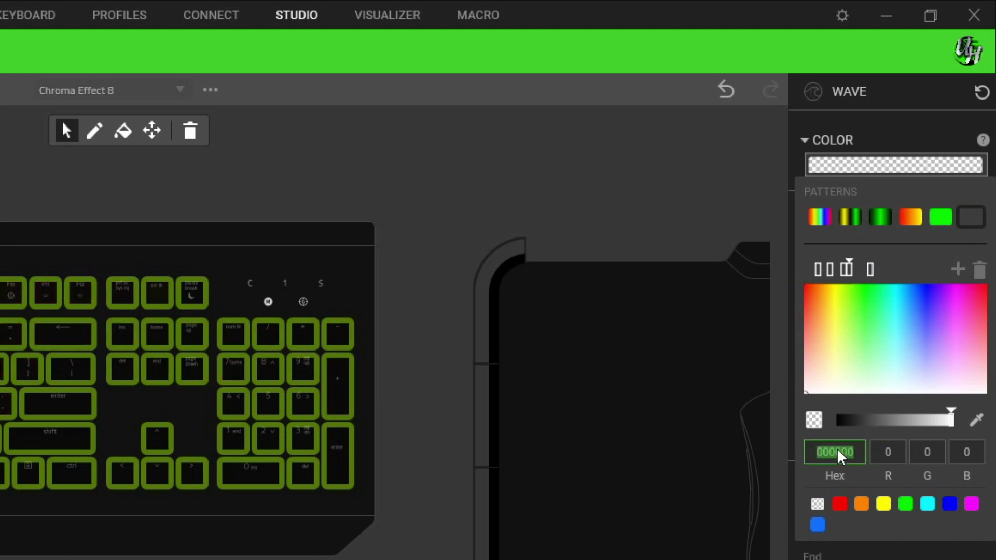
text(0)
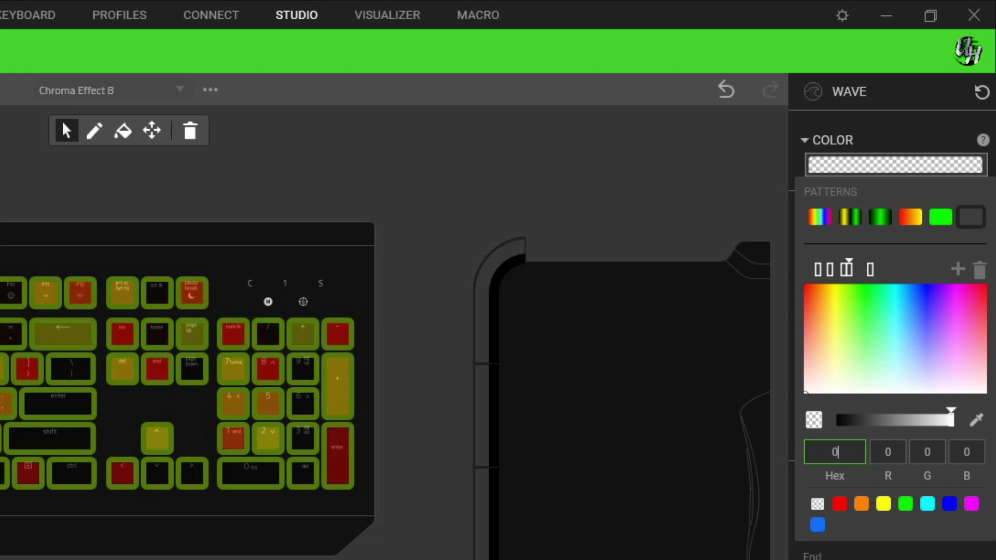
text(a0a0a)
key(Return)
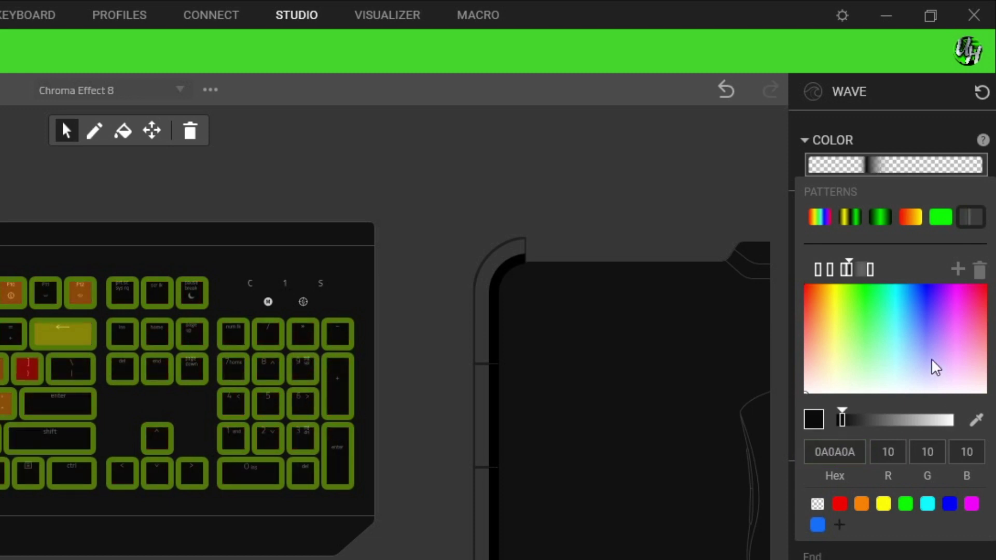
Set the second transparent stop of the new Wave's gradient to hex 0A0A0A and move it right next to the first stop.
click(831, 269)
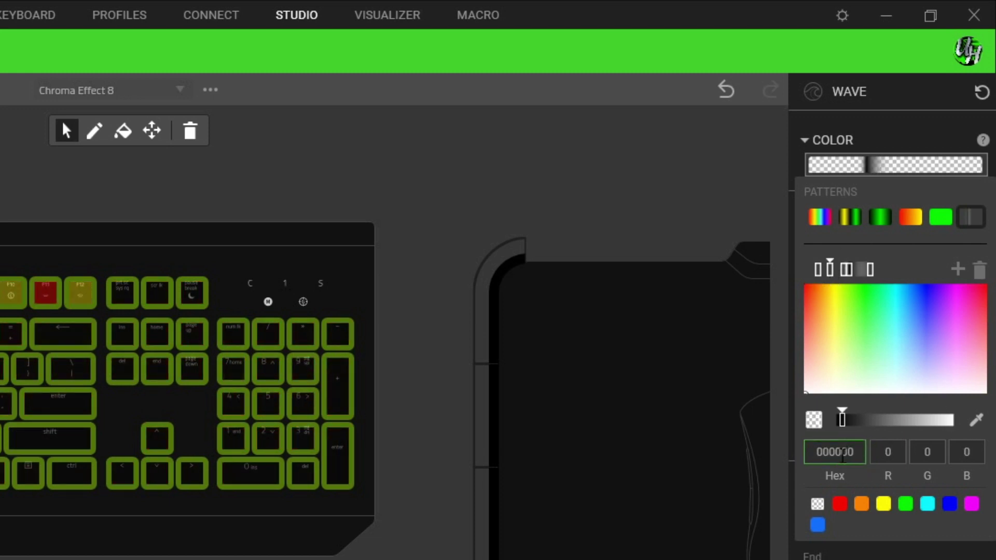
click(842, 457)
text(0a0a0a)
key(Return)
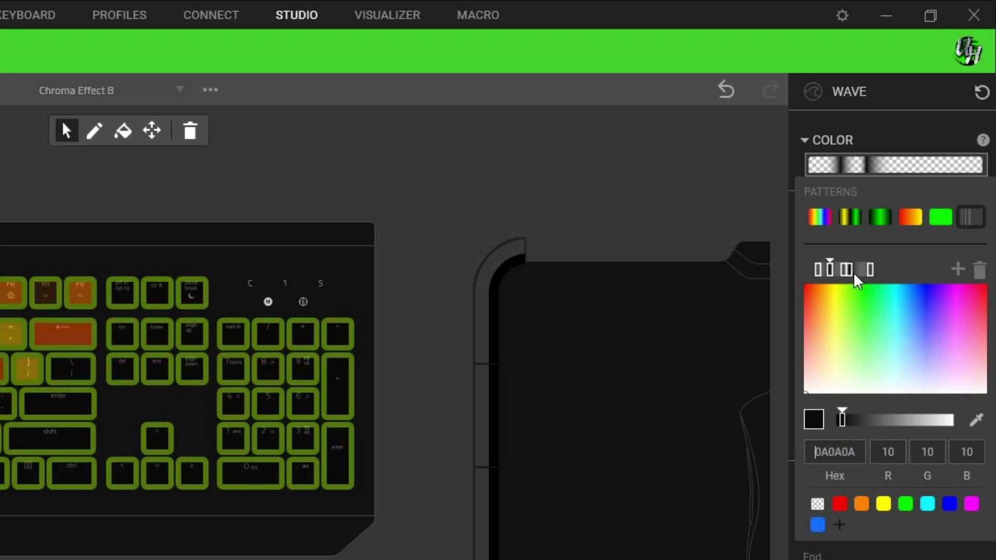
drag(834, 276, 826, 275)
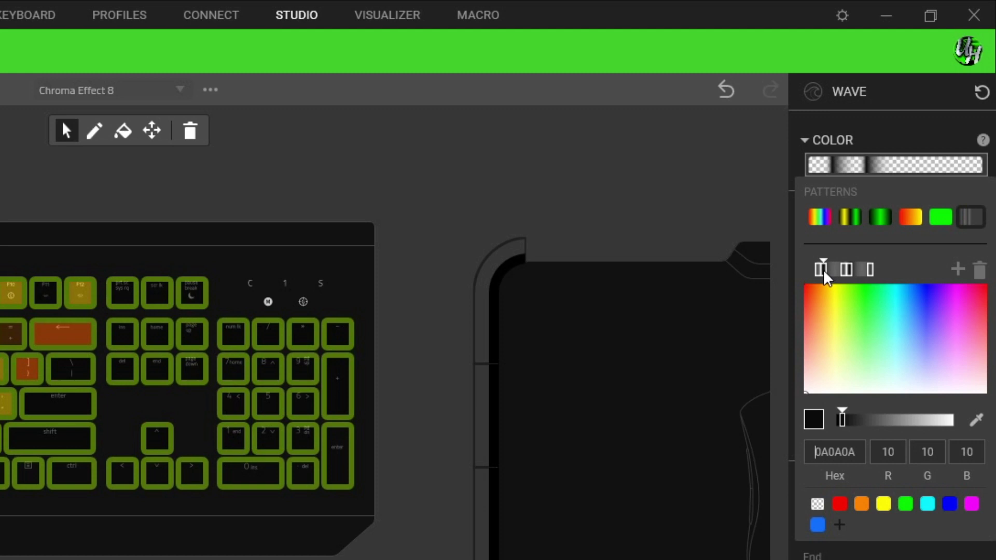
Add two 0A0A0A stops and place them just before the middle and last transparent stops, forming two solid dark bands.
click(957, 268)
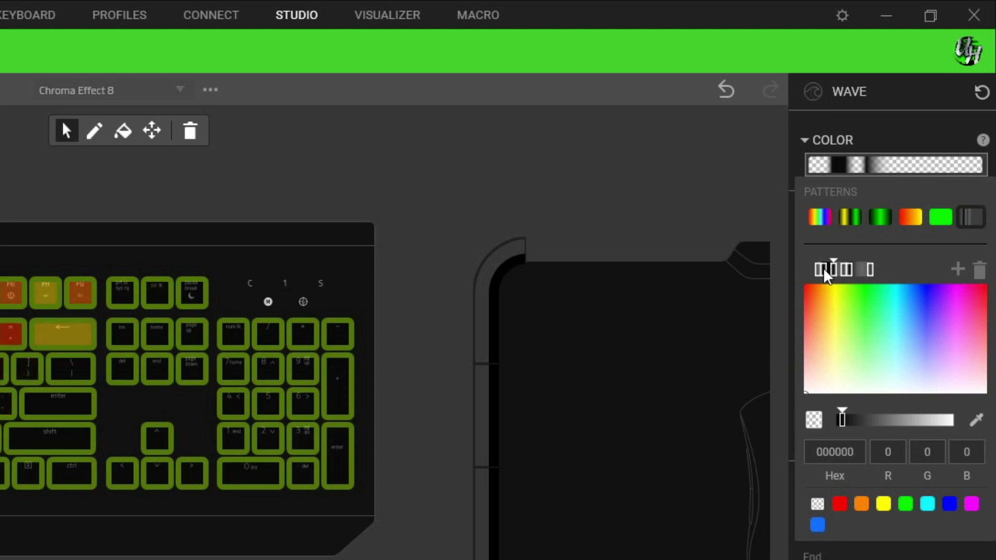
drag(832, 271, 842, 273)
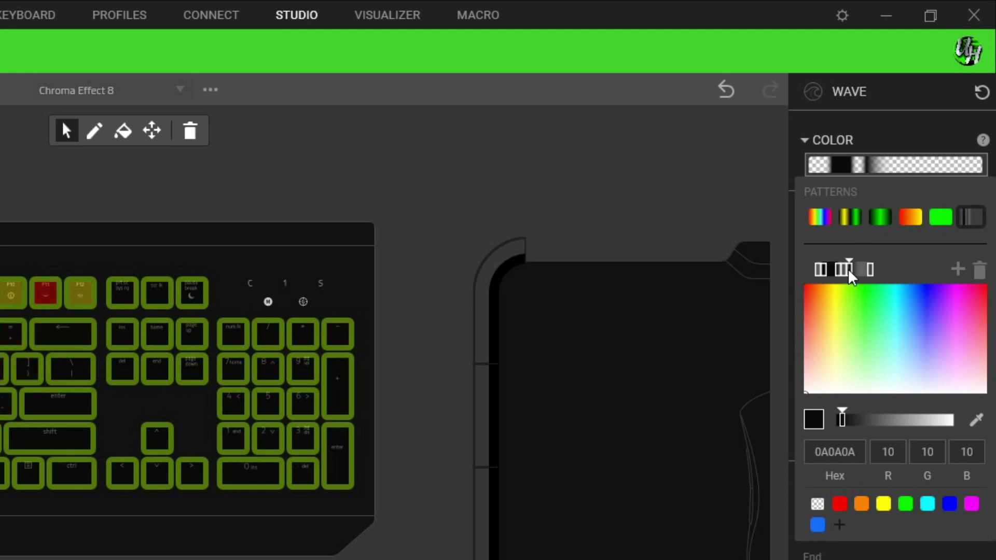
click(957, 270)
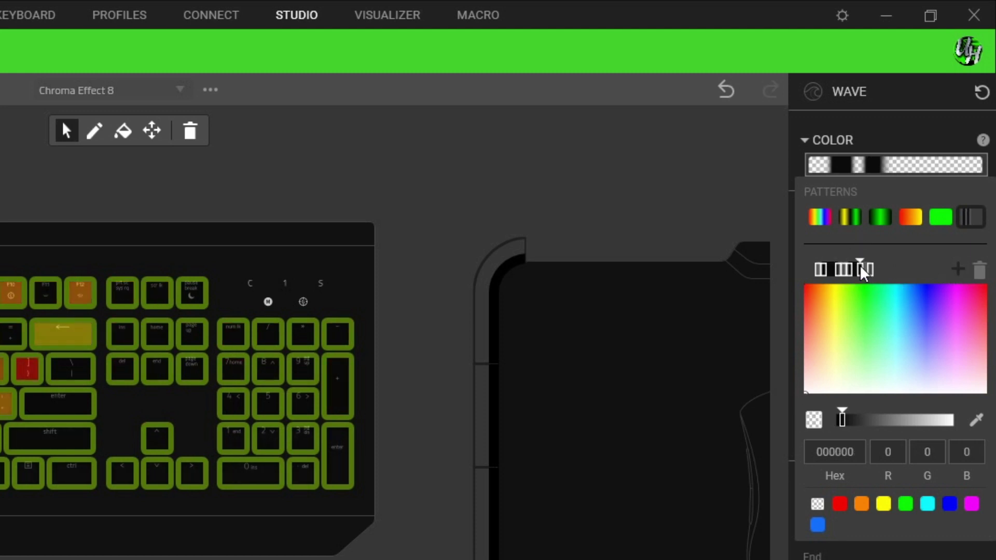
drag(862, 267, 865, 271)
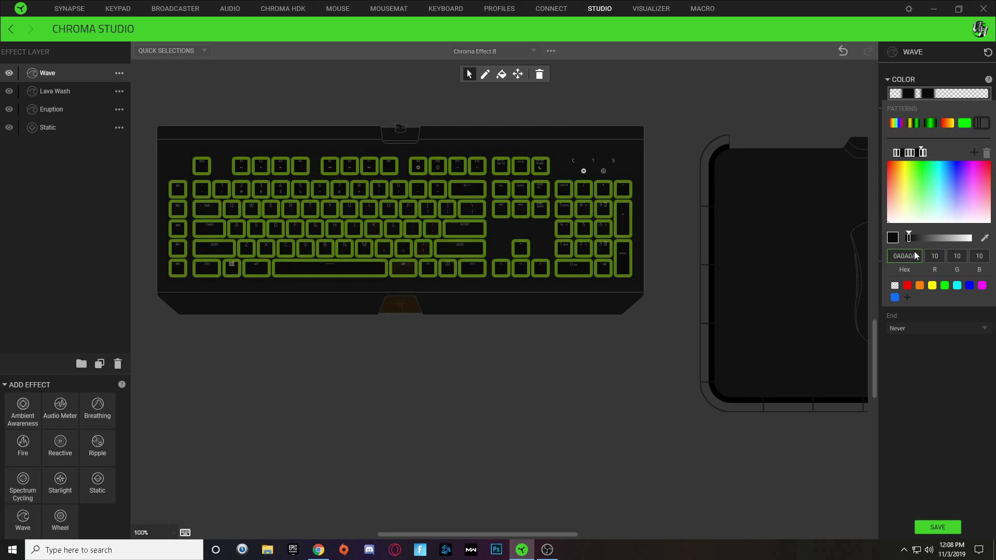
Set the last dark stop's color to hex 0A0A0A and save the lighting effect.
drag(912, 242, 928, 245)
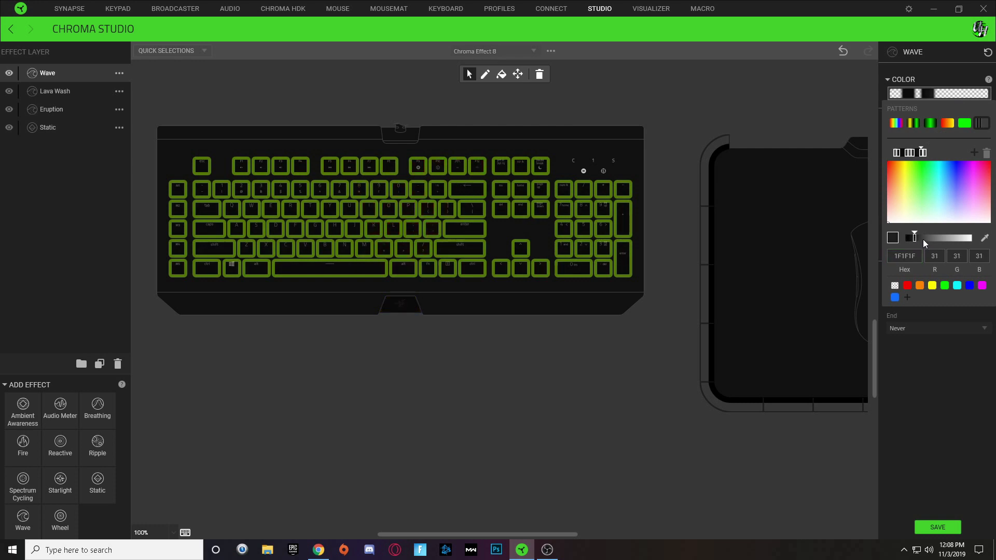
click(916, 236)
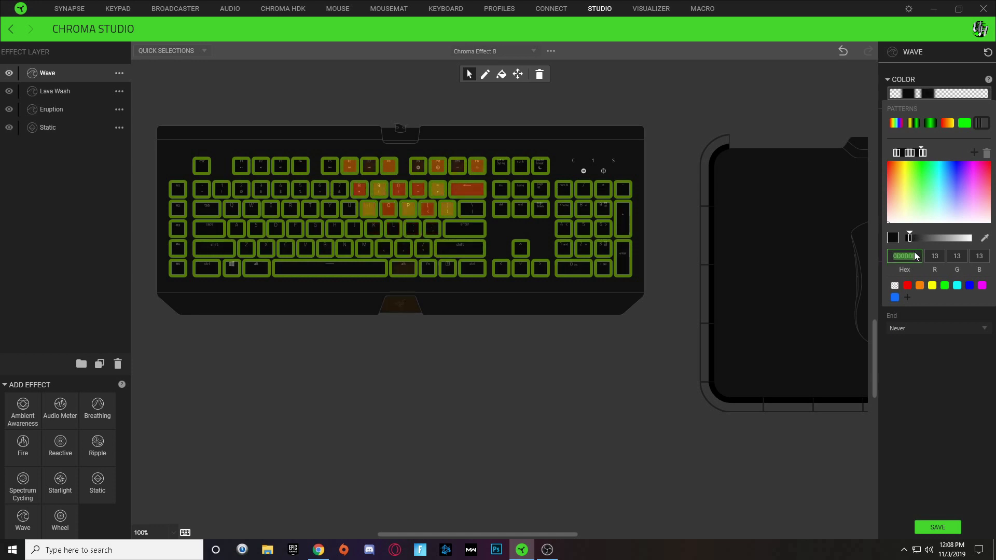
text(0A0A0A)
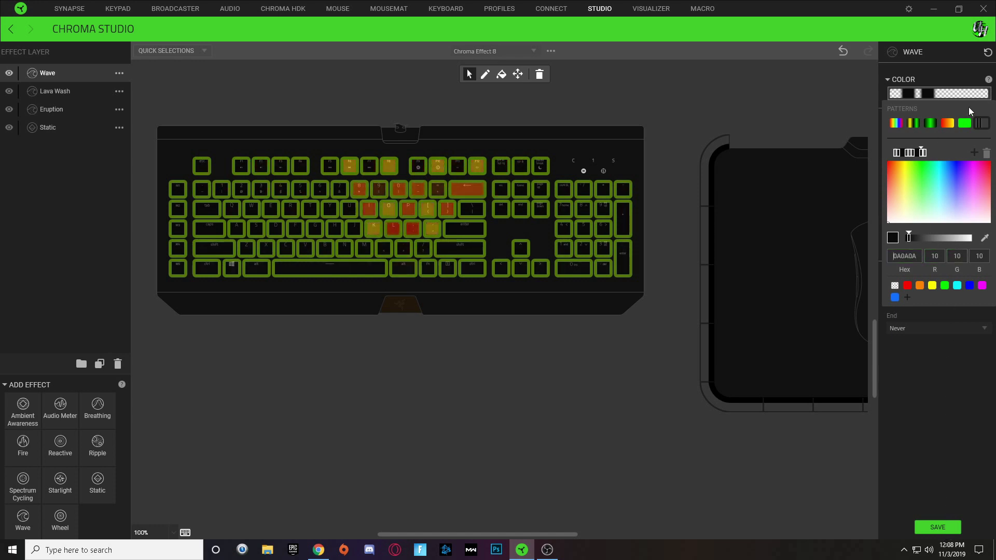
click(940, 528)
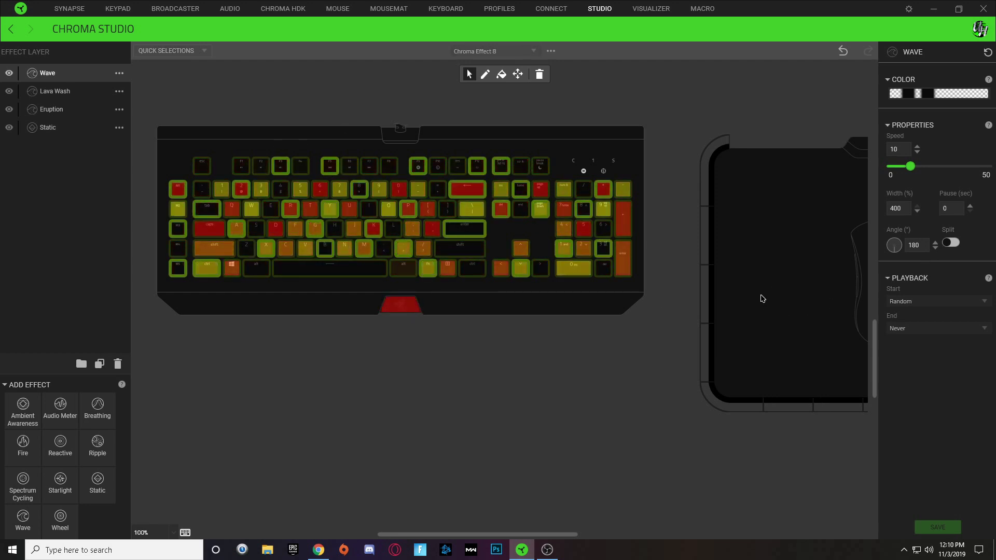
Select only the staggered key group containing the numpad minus key and delete the second dark band and extra transparent stop from its gradient.
click(739, 292)
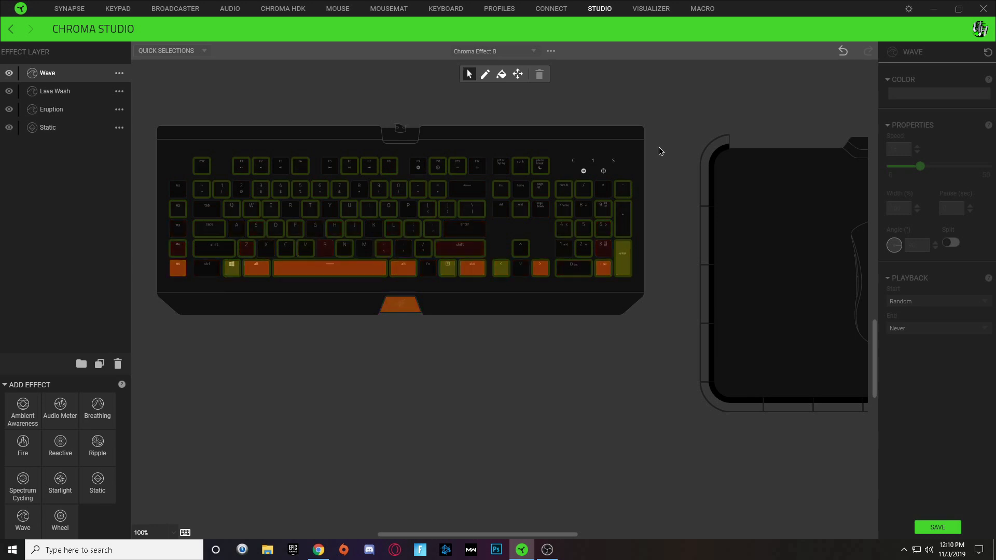
click(623, 190)
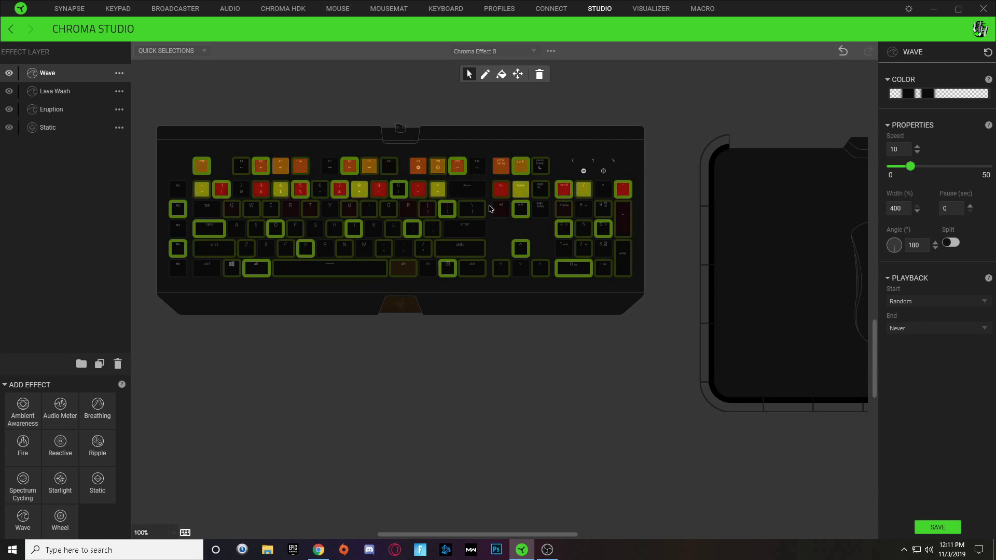
click(925, 92)
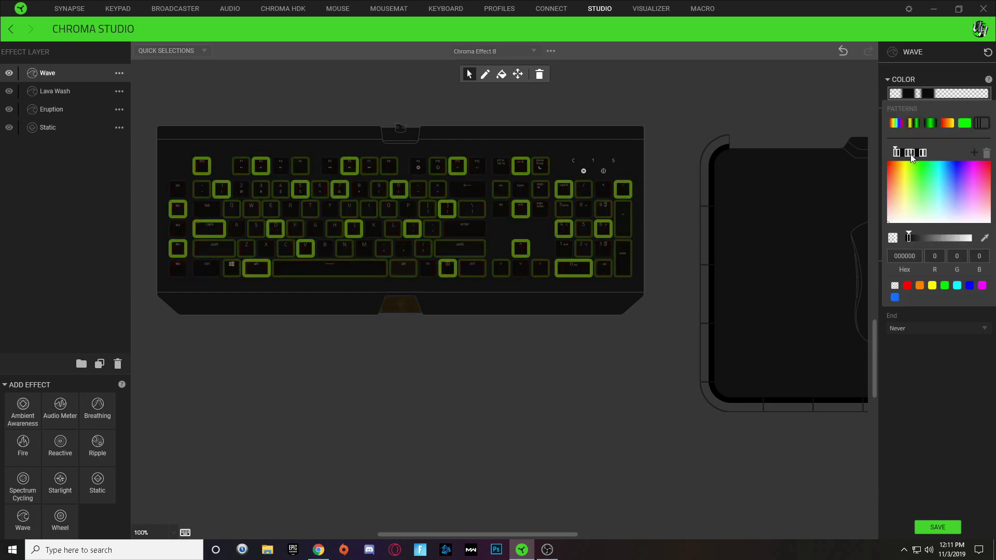
click(914, 153)
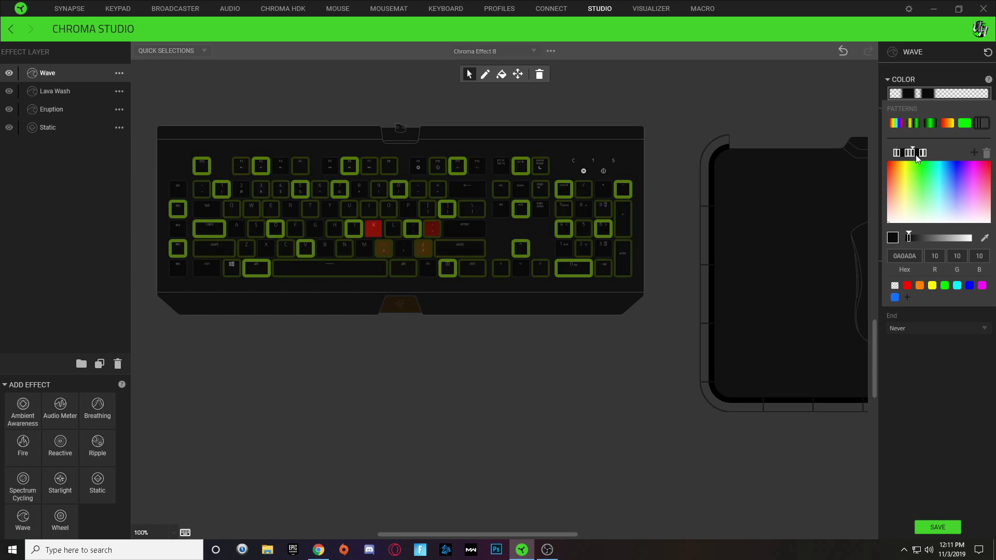
click(986, 153)
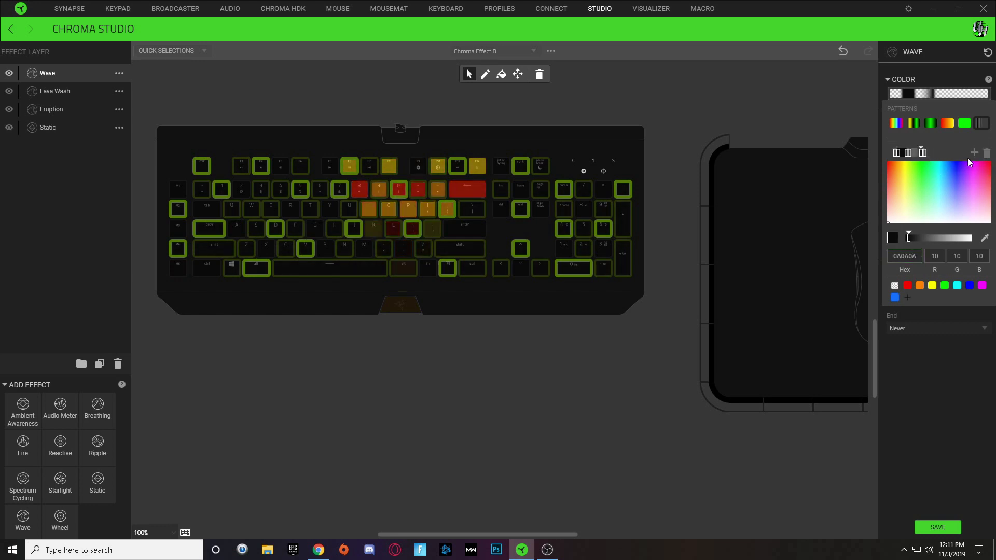
click(986, 153)
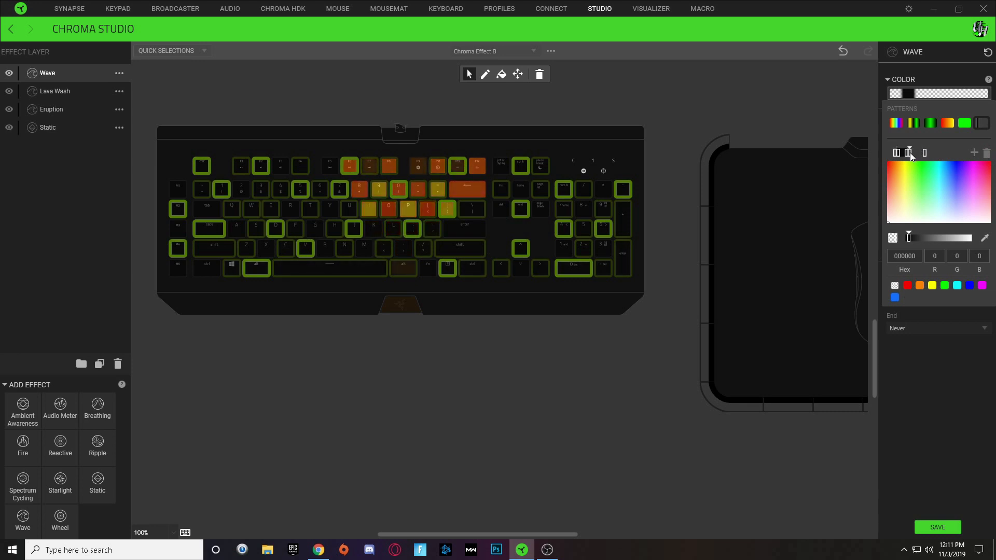
click(986, 156)
Shift the key group's remaining dark band and its transparent stops slightly further along the gradient, then save the effect.
drag(907, 152, 906, 153)
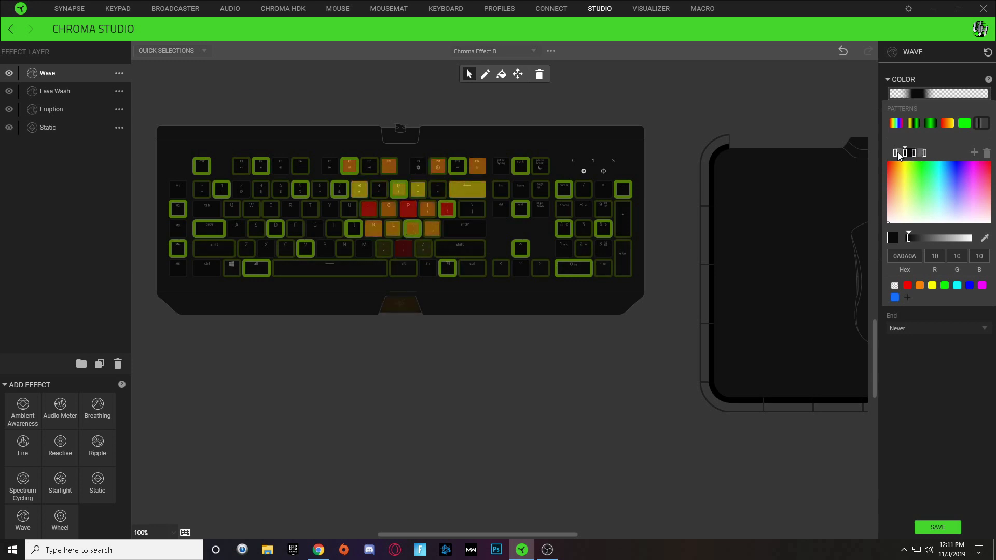
drag(924, 153, 901, 152)
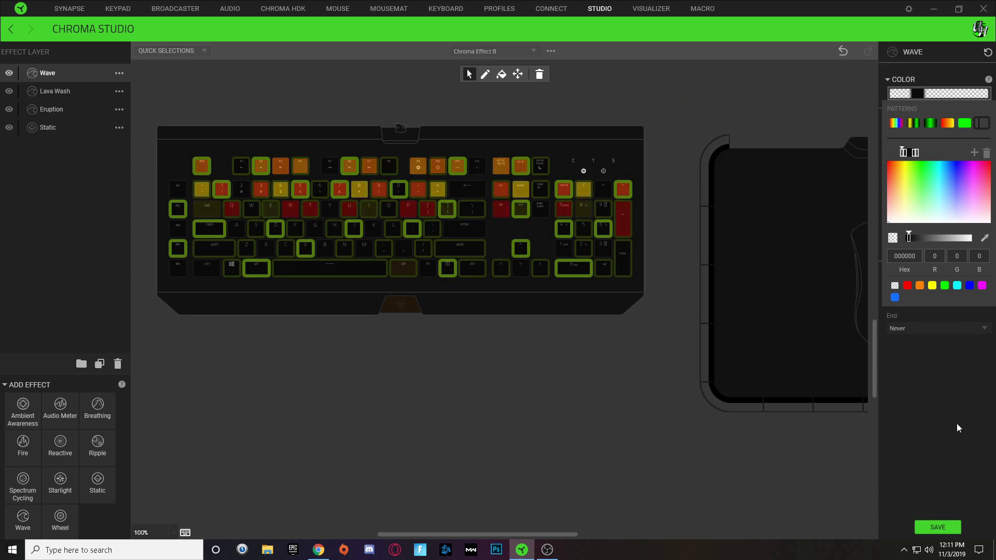
click(937, 529)
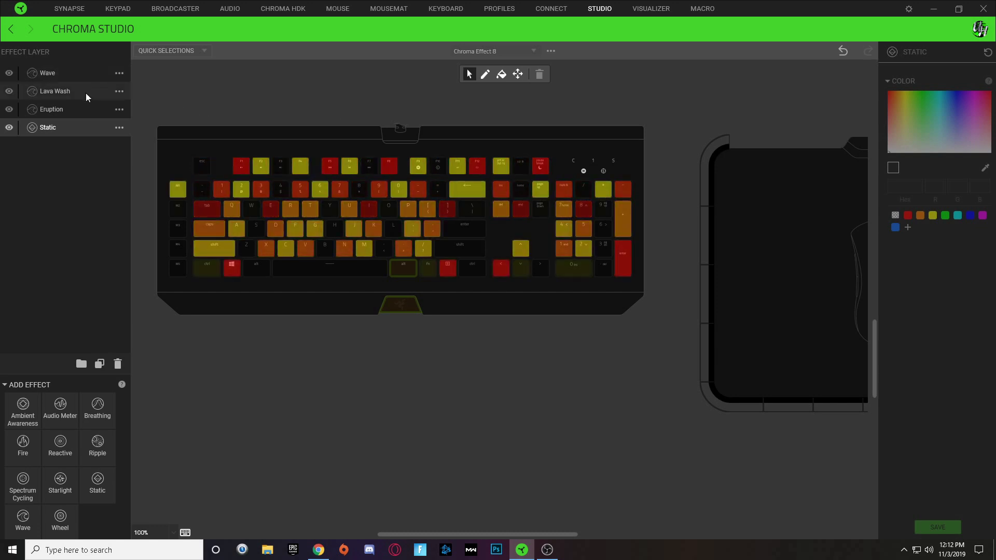
Add another Wave effect on top of the layer stack and rename it Reactive.
click(29, 523)
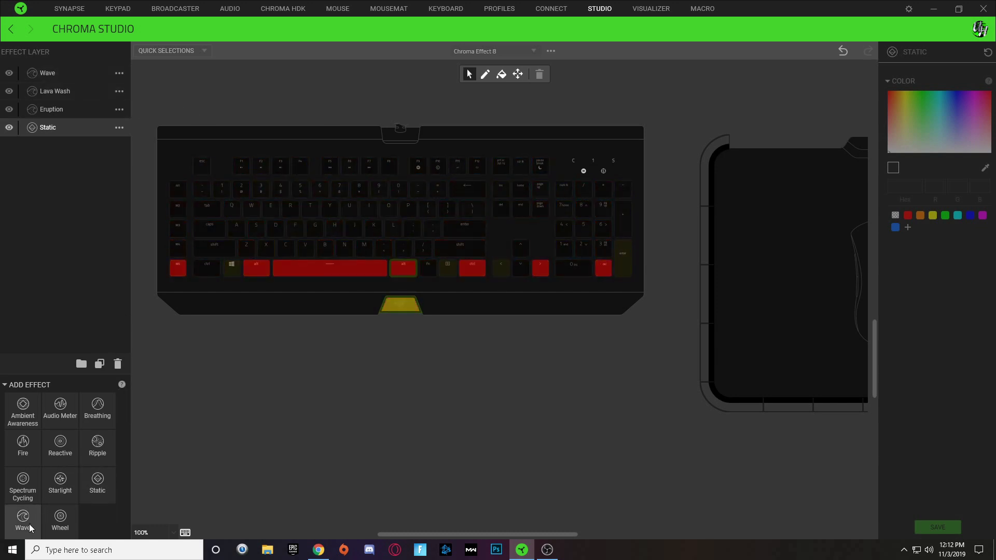
double_click(59, 73)
key(BackSpace)
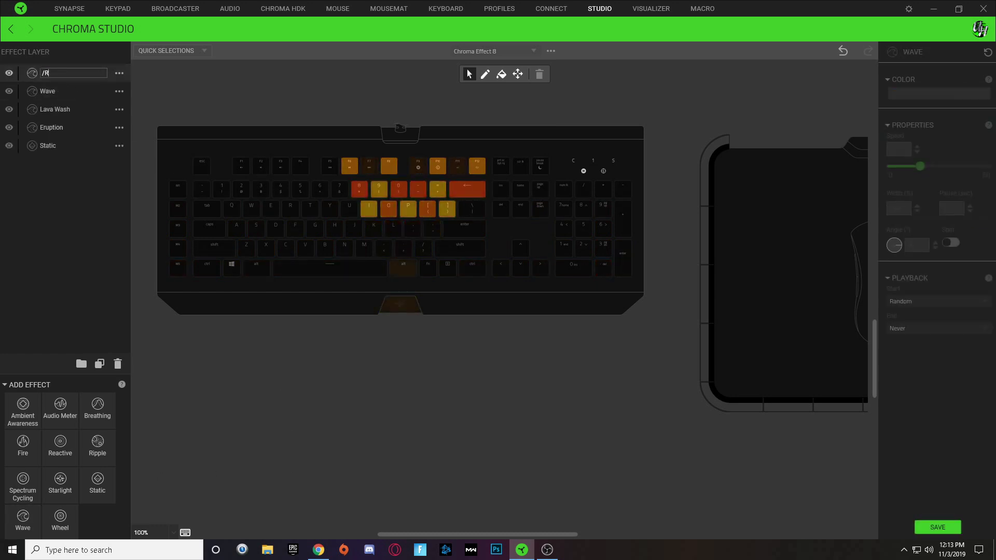
text(Reactive)
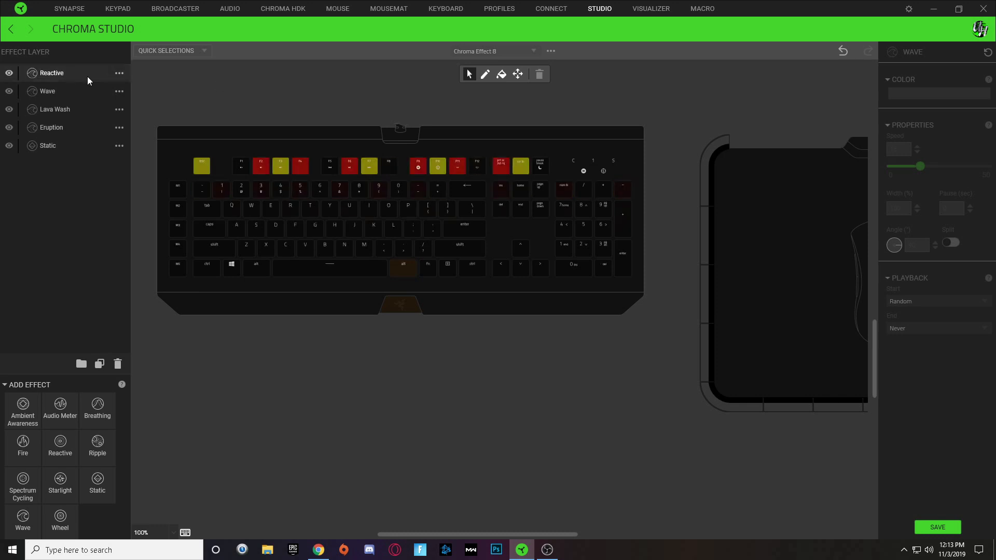
key(Return)
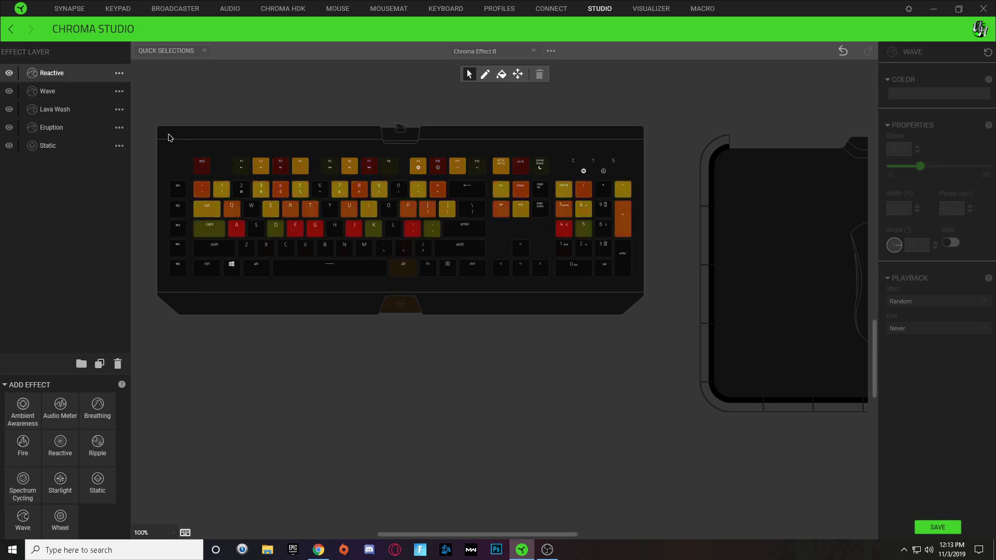
Apply the rainbow pattern to all the keyboard's keys in the Reactive layer and pack every stop except the first red one near the gradient's end.
drag(163, 142, 648, 283)
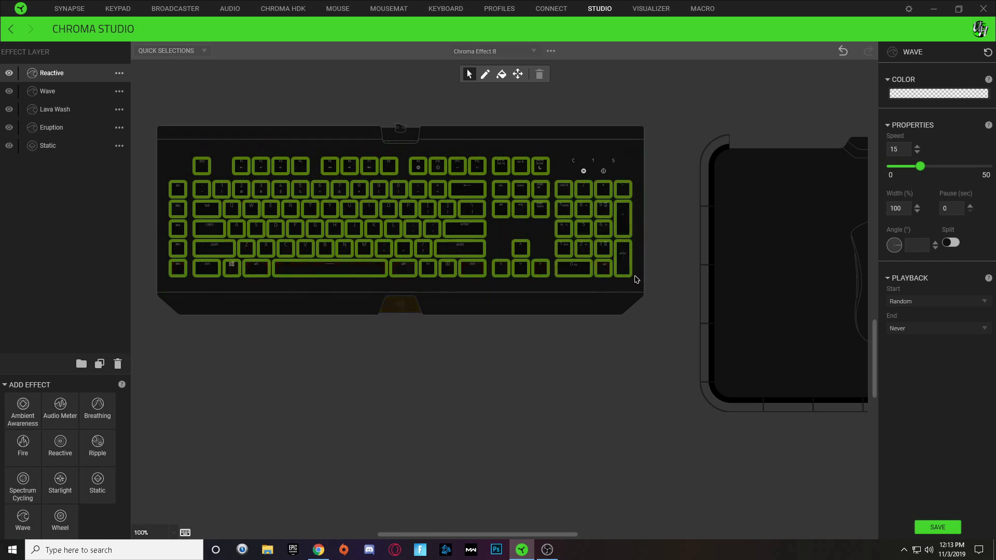
click(919, 95)
click(898, 124)
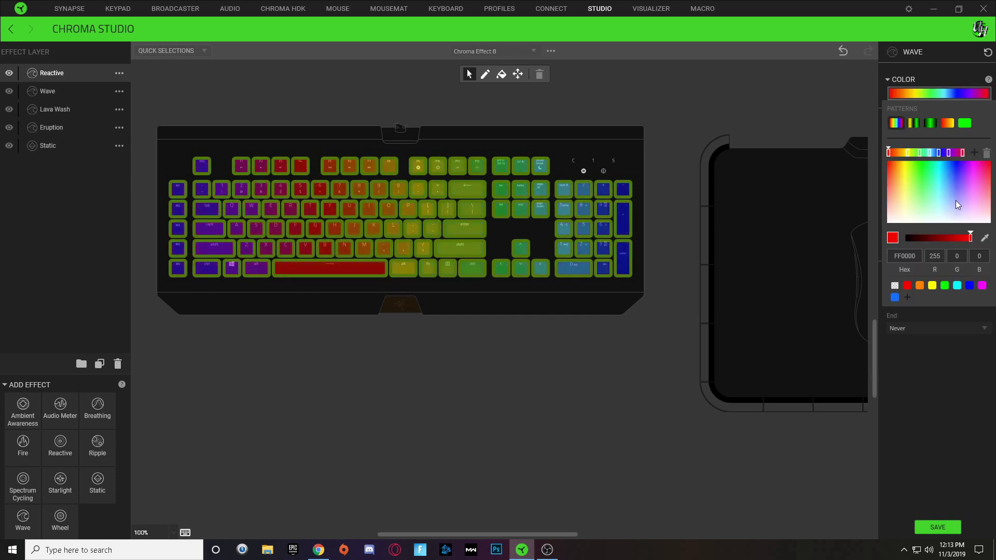
click(962, 153)
mouse_move(949, 153)
mouse_down()
mouse_move(959, 153)
mouse_move(931, 153)
mouse_move(947, 154)
mouse_up()
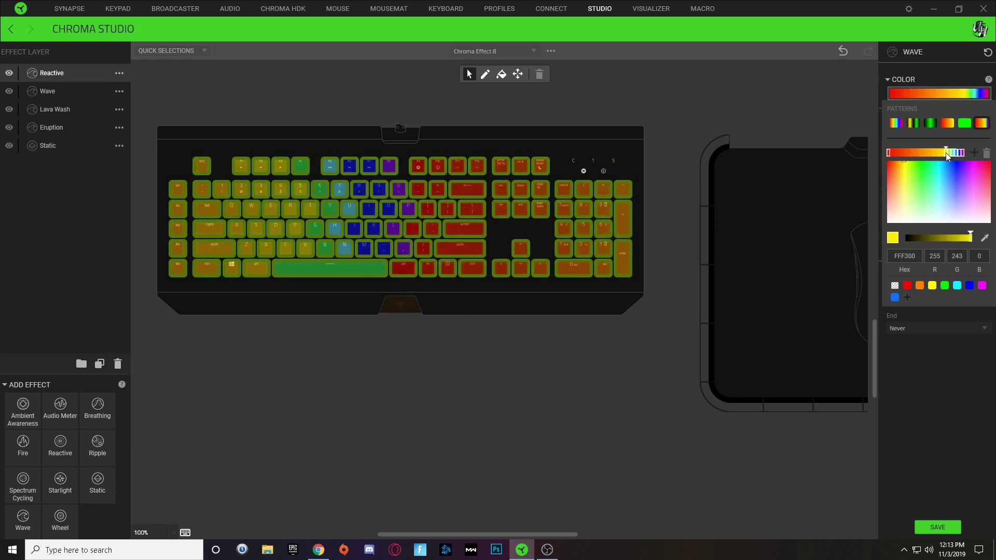
Set the Reactive gradient's first stop to black 000000 and its yellow stop to white.
click(888, 154)
drag(914, 237, 903, 238)
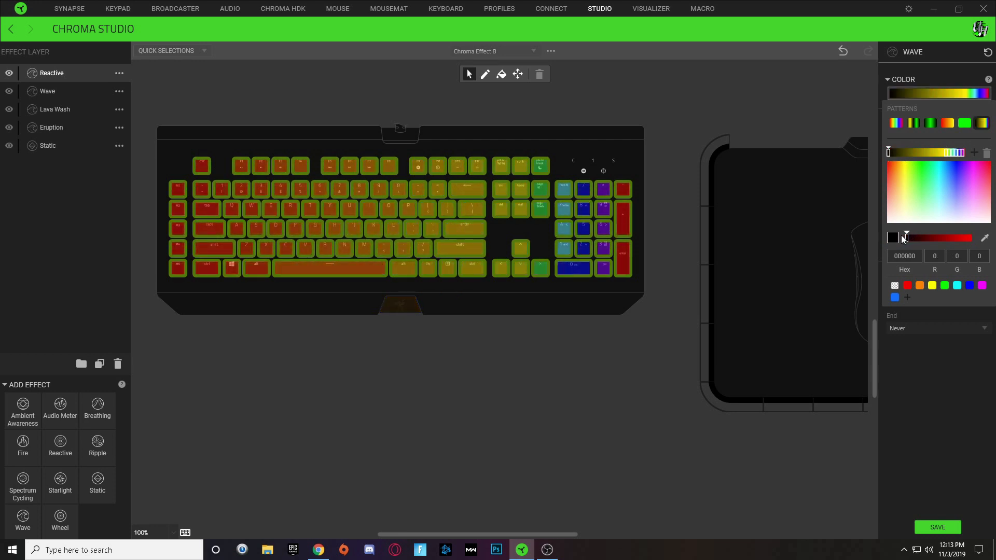
click(913, 214)
click(864, 243)
click(975, 93)
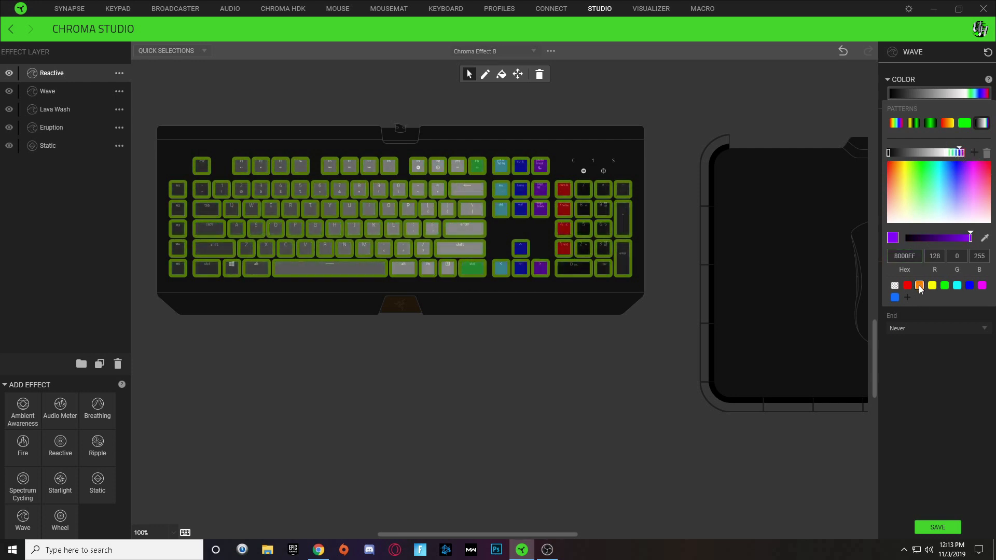
Recolor the packed stops of the Reactive gradient: purple to yellow, blue to green, cyan to blue and green to magenta.
click(933, 285)
click(955, 153)
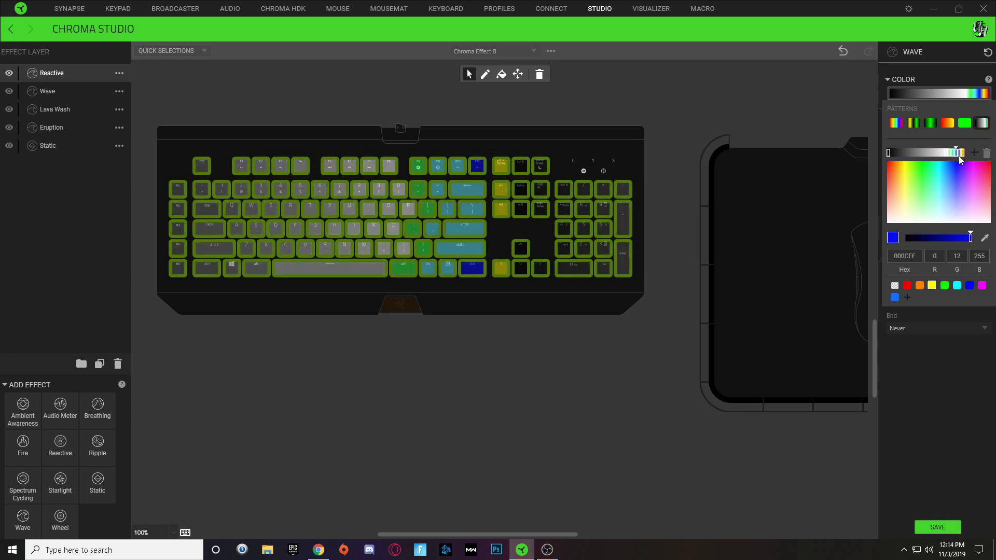
click(945, 285)
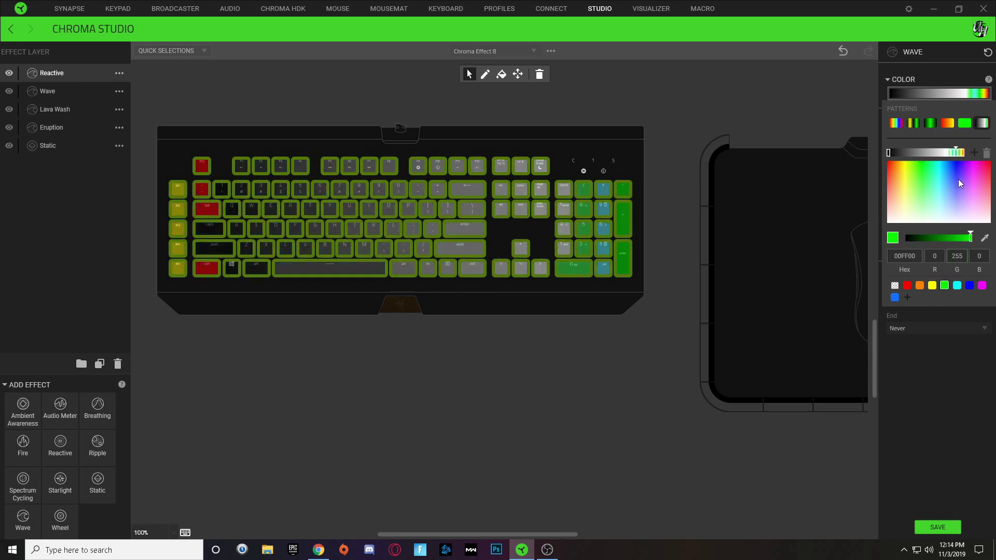
click(953, 152)
click(969, 285)
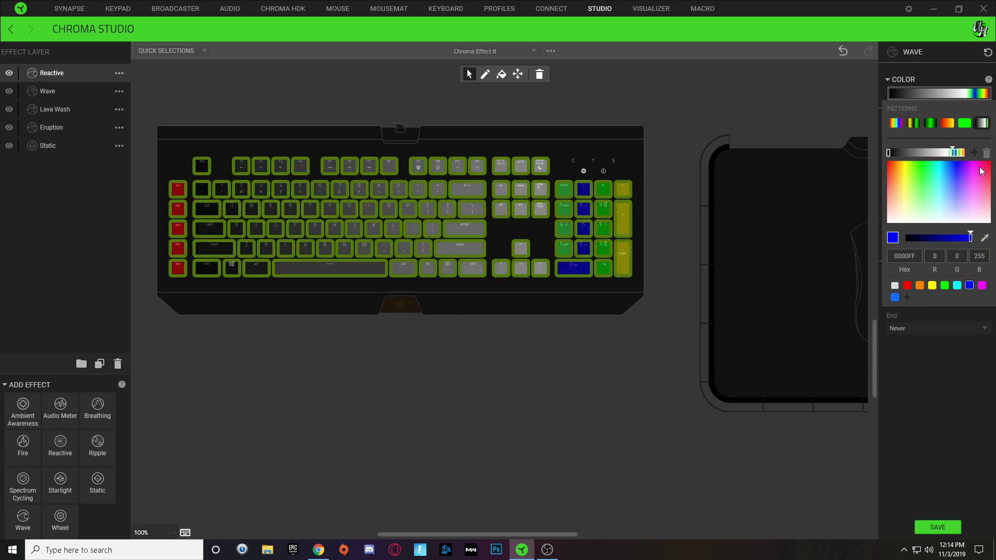
click(950, 154)
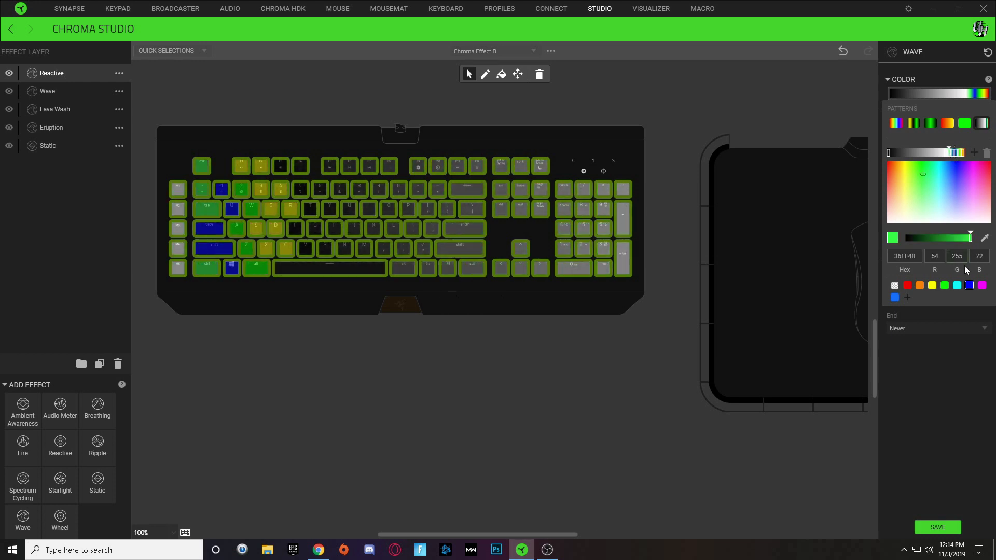
click(981, 285)
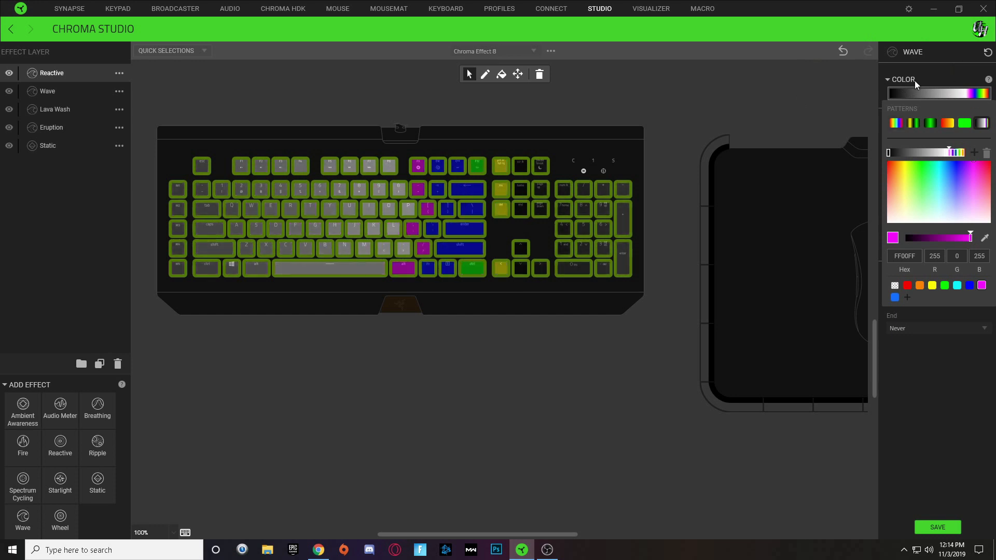
click(958, 370)
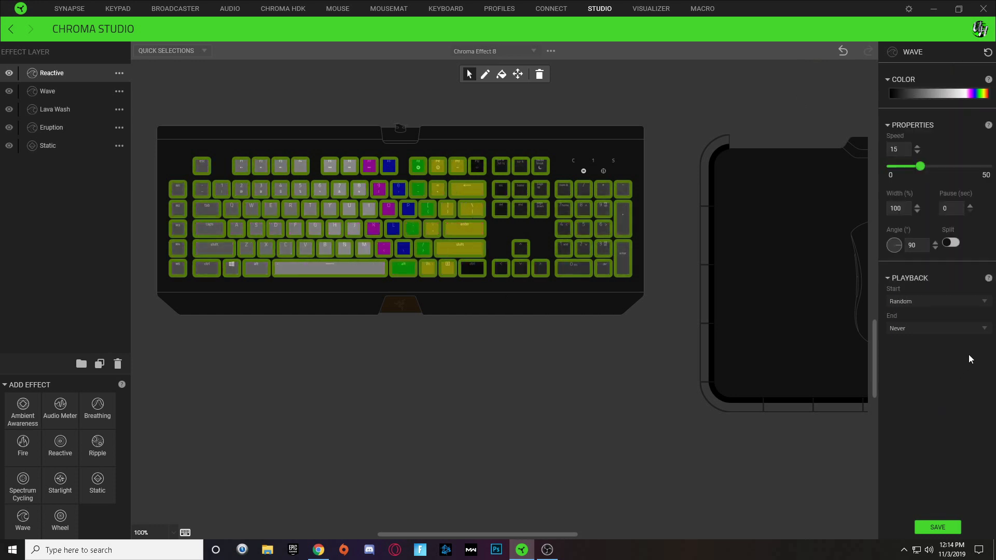
Set the Reactive wave's playback to start on selected keys and end after 1 time, and clear the key selection.
click(918, 300)
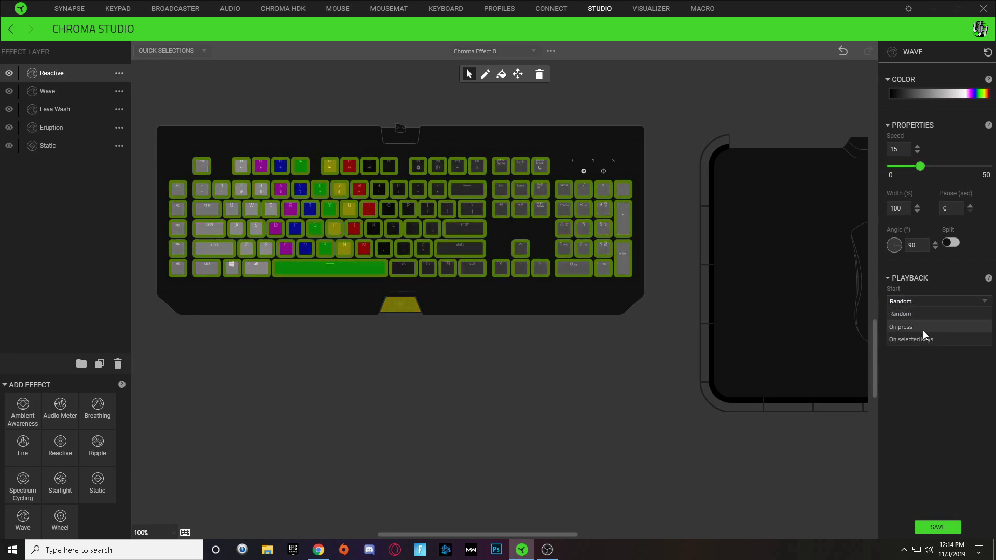
click(922, 340)
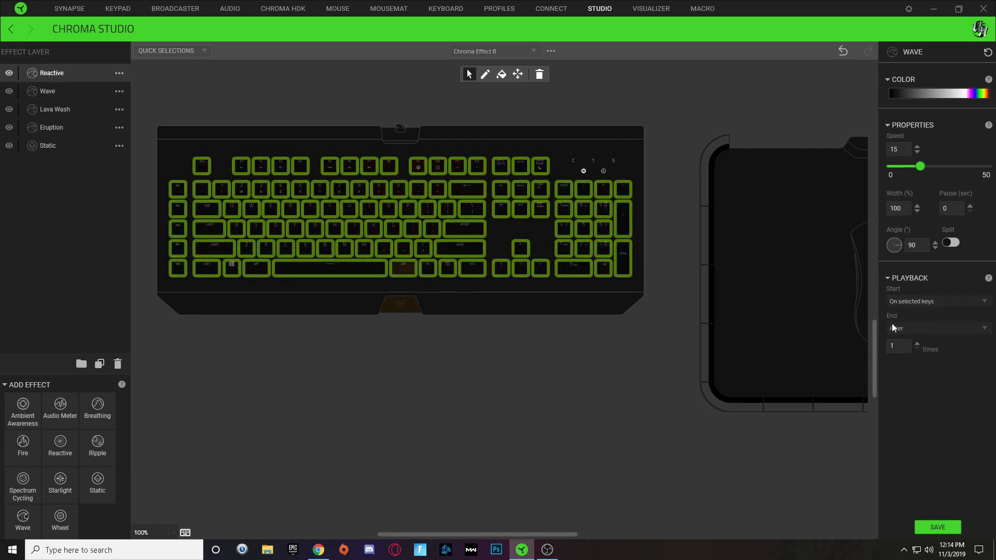
click(939, 328)
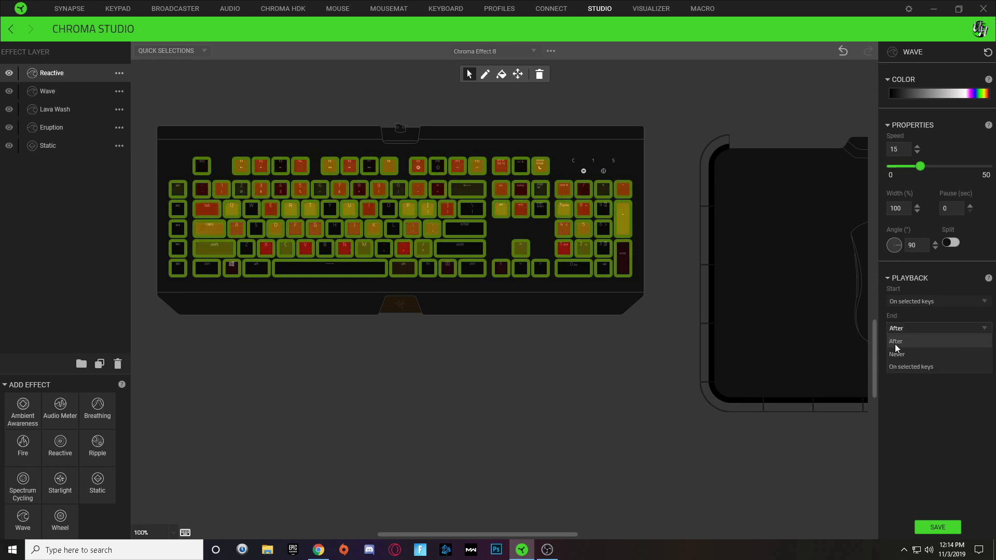
click(898, 348)
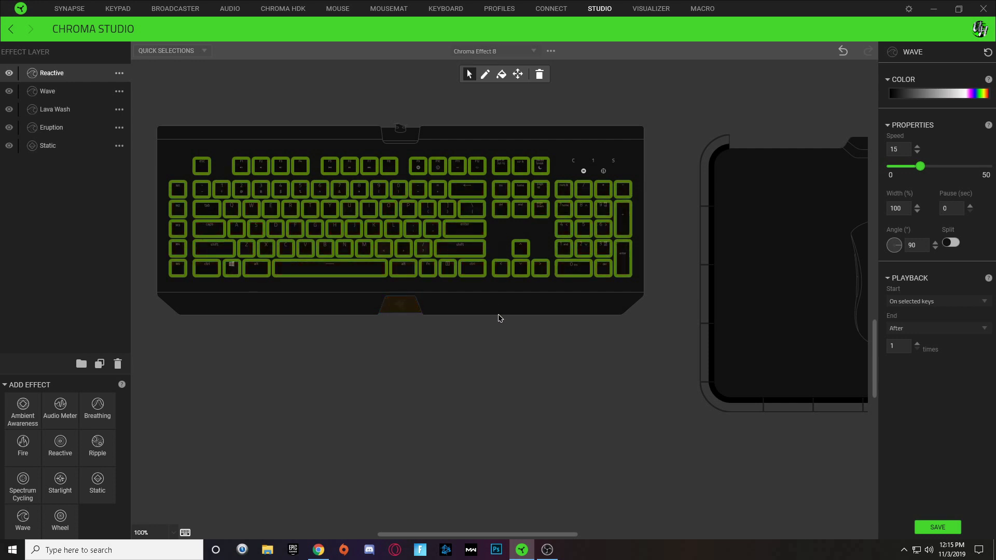
click(510, 336)
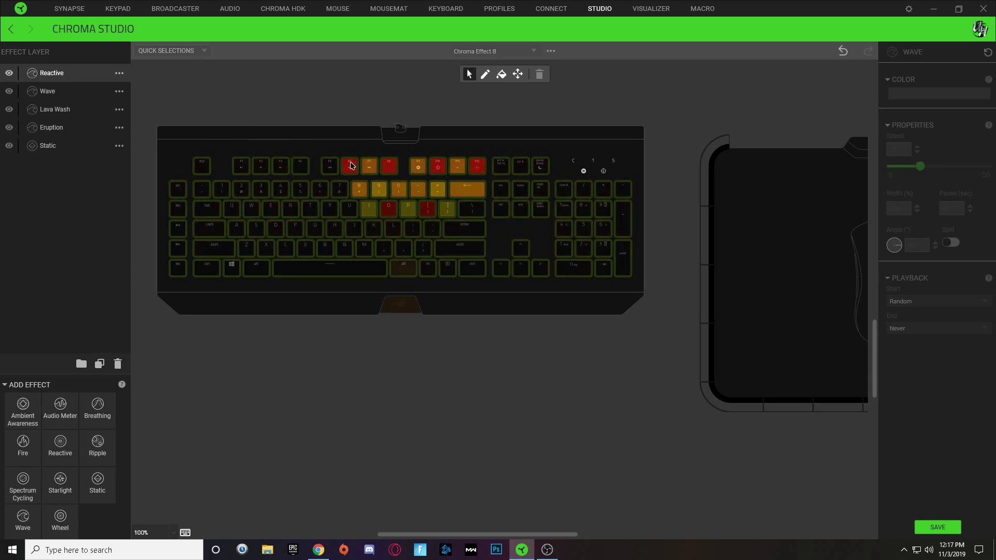
Examine the hex digits of the magenta stop in the Esc key's Reactive gradient.
click(205, 171)
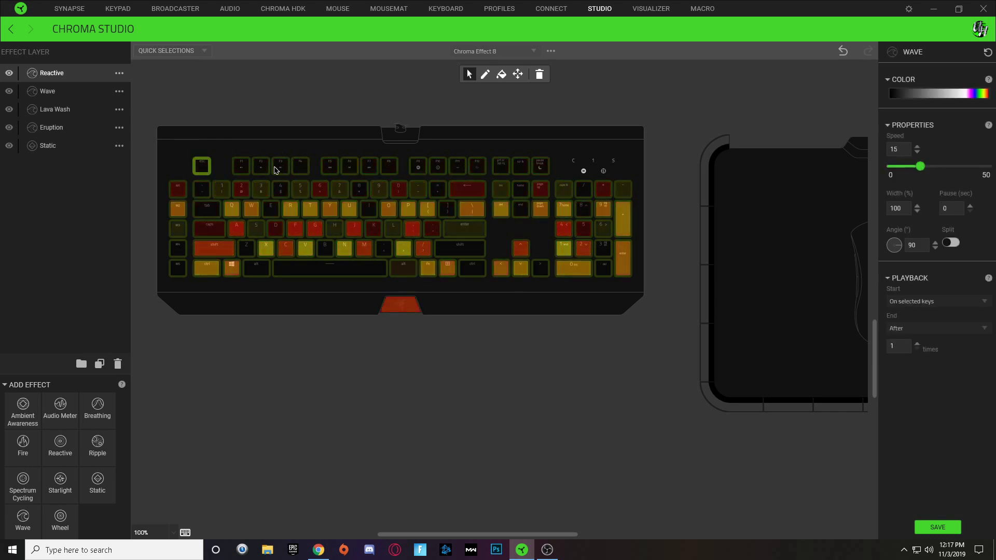
click(940, 94)
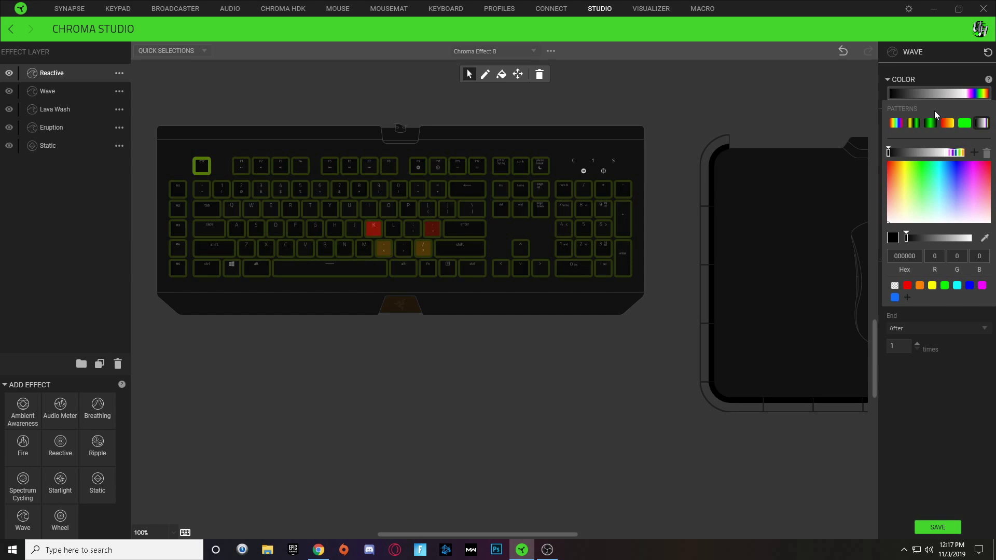
click(950, 152)
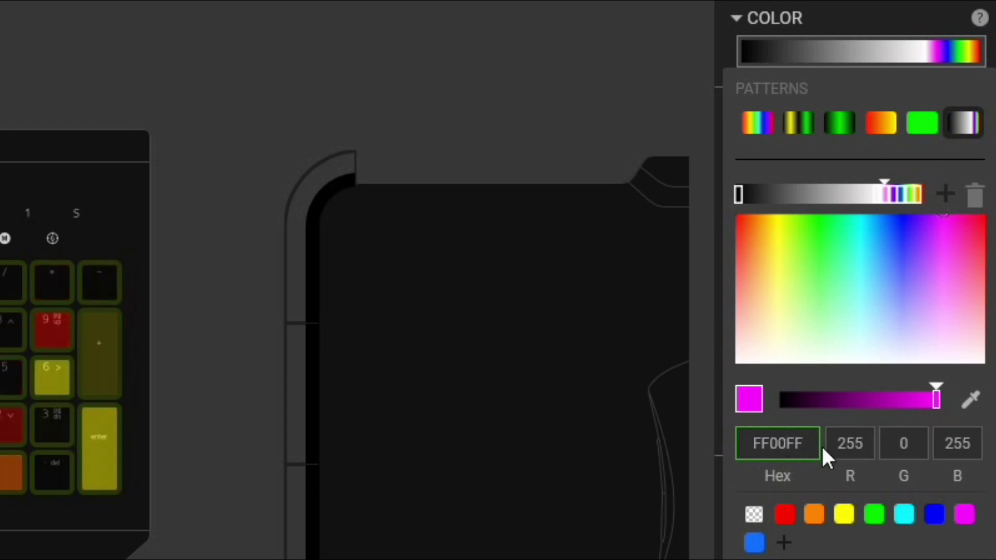
drag(770, 446, 756, 443)
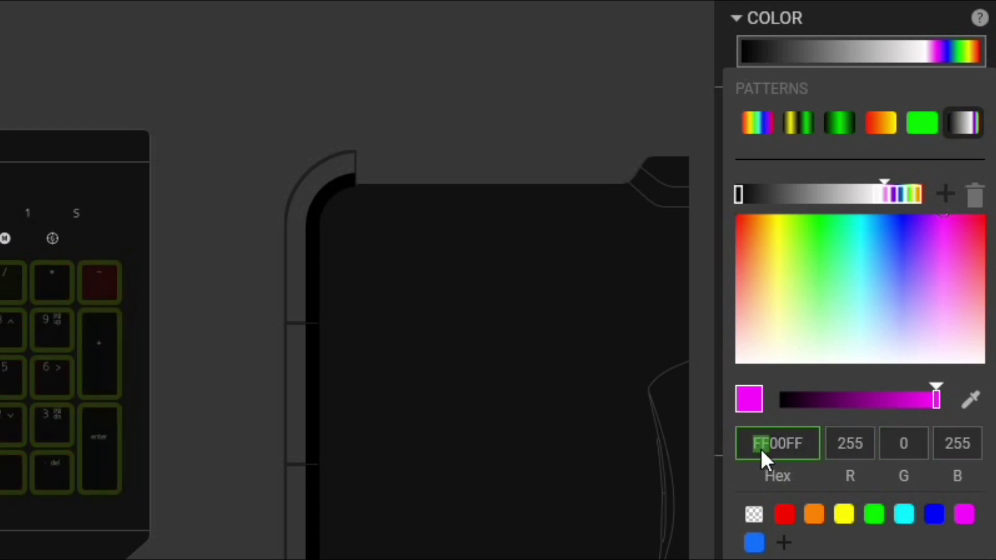
click(779, 445)
drag(753, 444, 771, 445)
drag(770, 445, 789, 445)
drag(786, 445, 805, 445)
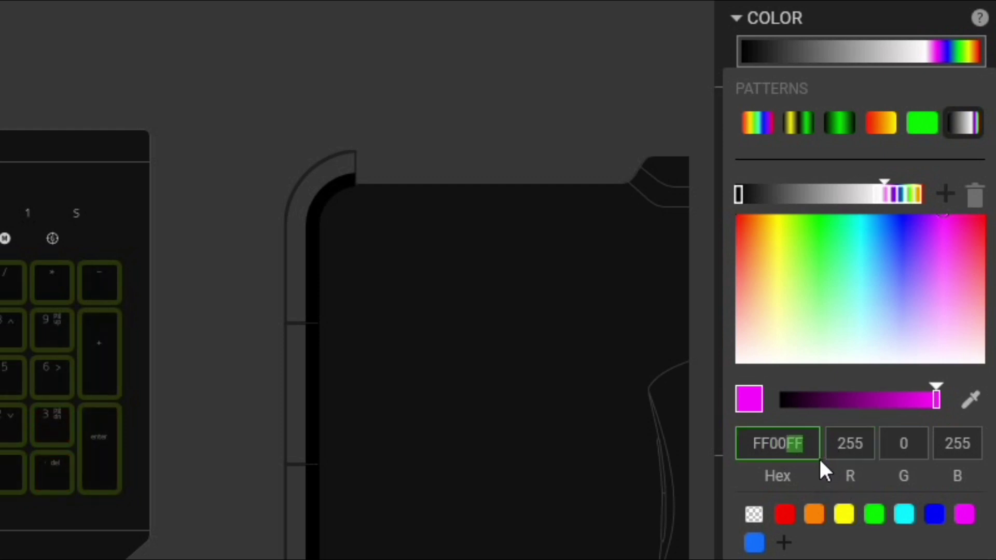
mouse_move(812, 444)
mouse_down()
mouse_move(763, 443)
mouse_move(804, 445)
mouse_up()
click(771, 445)
drag(762, 445, 806, 445)
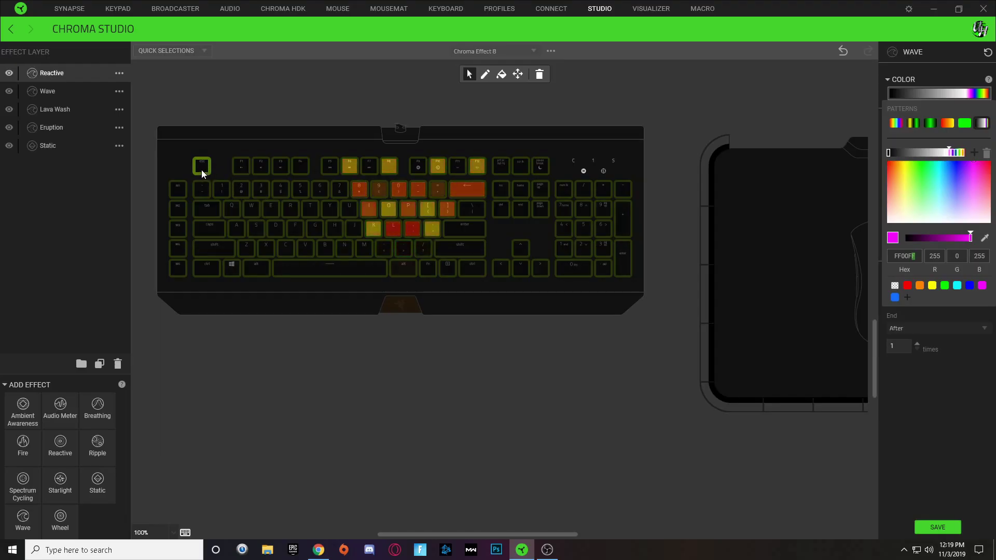
click(201, 172)
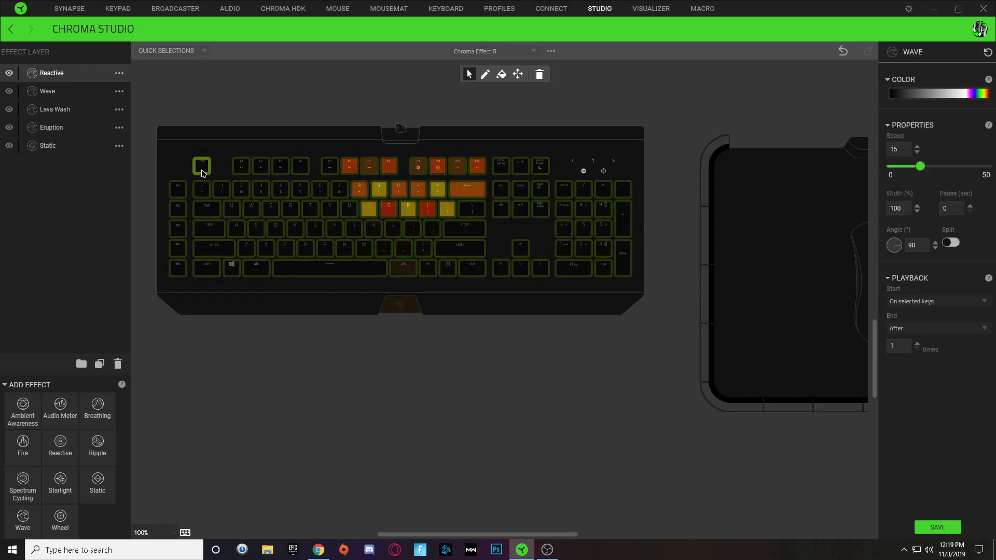
Set the magenta stop of the F1 key's Reactive gradient to hex FF01FF.
click(240, 171)
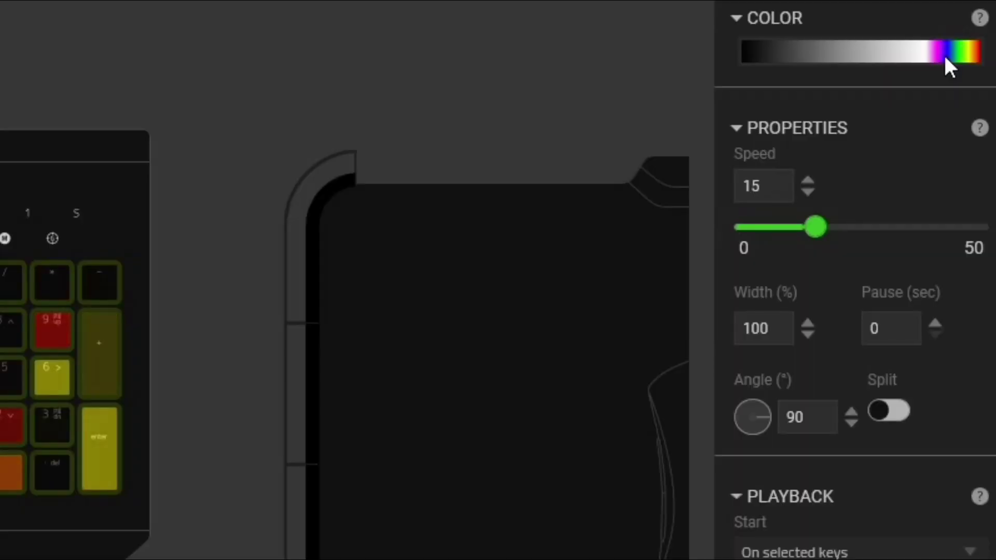
click(974, 96)
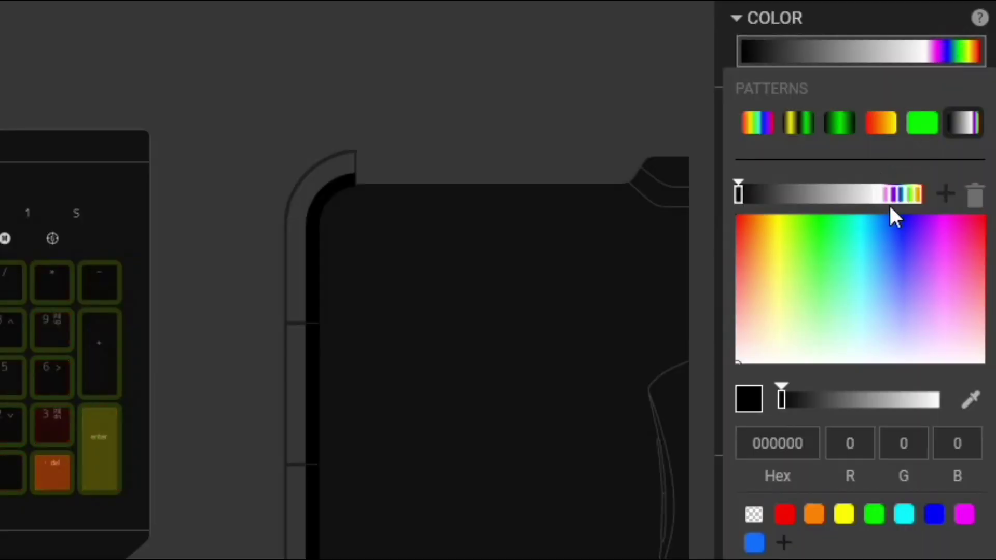
click(949, 153)
click(770, 445)
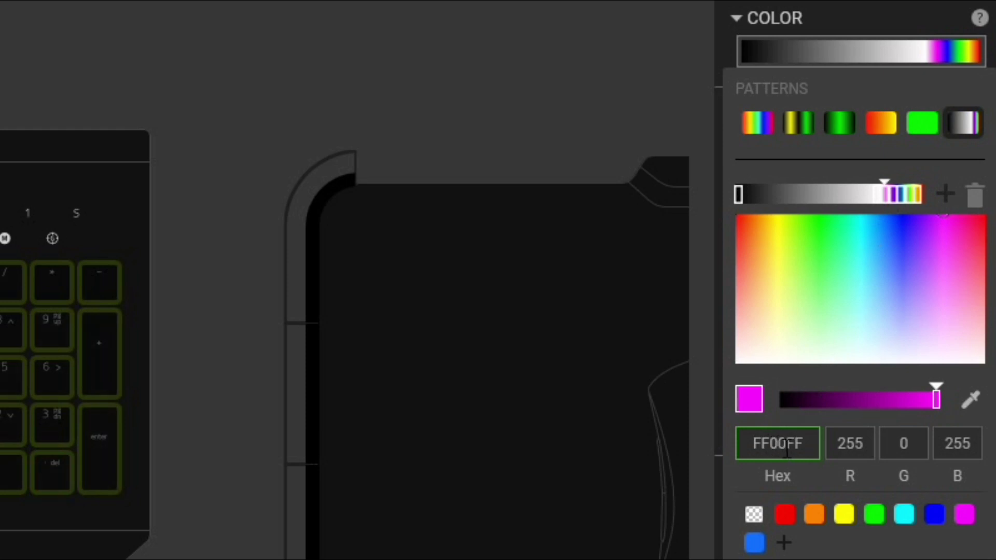
drag(779, 445, 786, 445)
text(1)
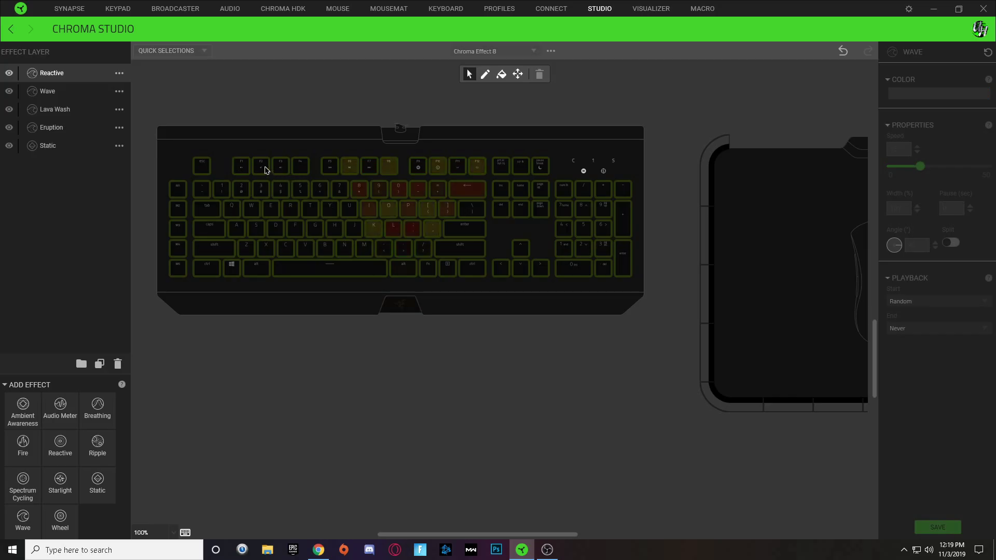
Set the magenta stop of the F2 key's Reactive gradient to hex FF02FF.
click(264, 168)
click(956, 94)
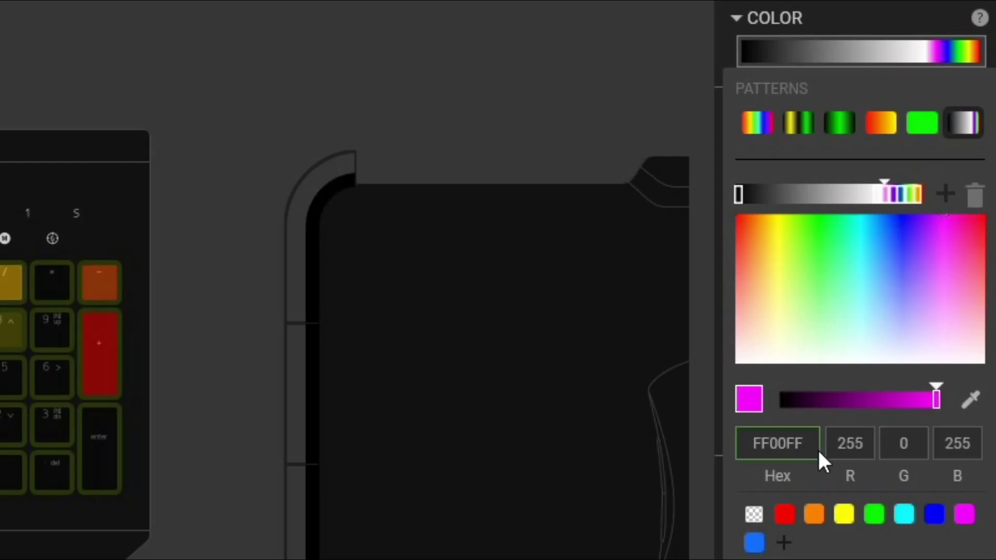
drag(778, 450, 787, 450)
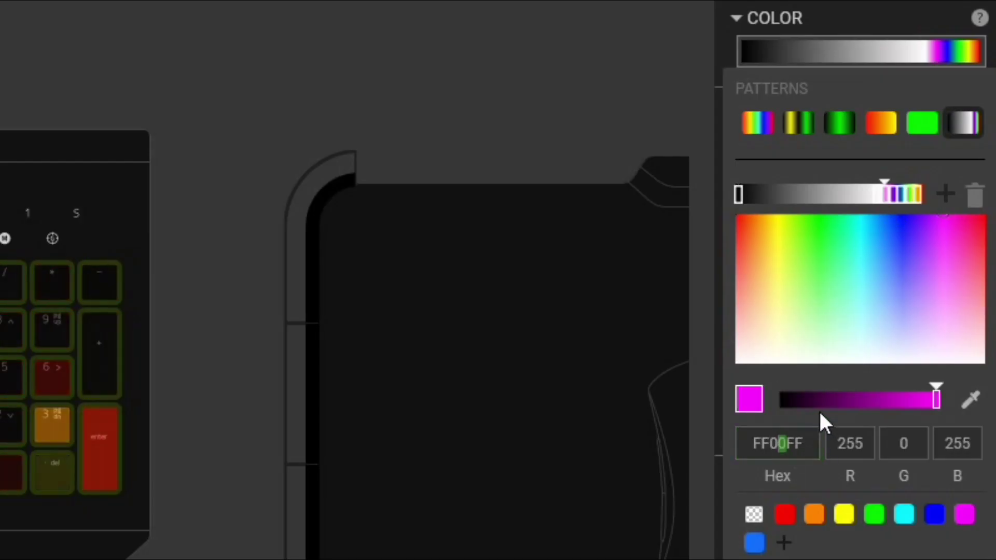
text(2)
key(Return)
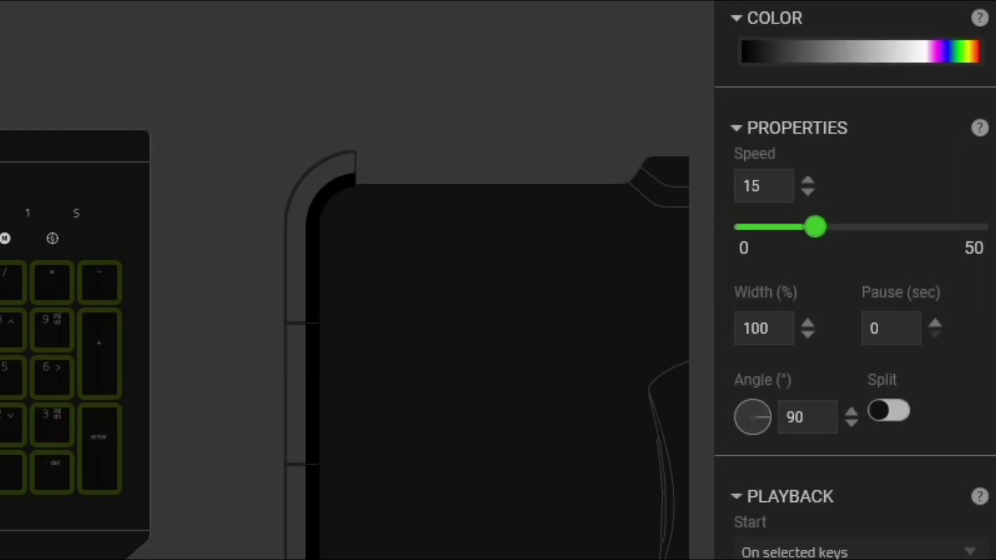
Examine the hex digits of the magenta and blue stops in the selected key's Reactive gradient.
click(882, 51)
click(887, 196)
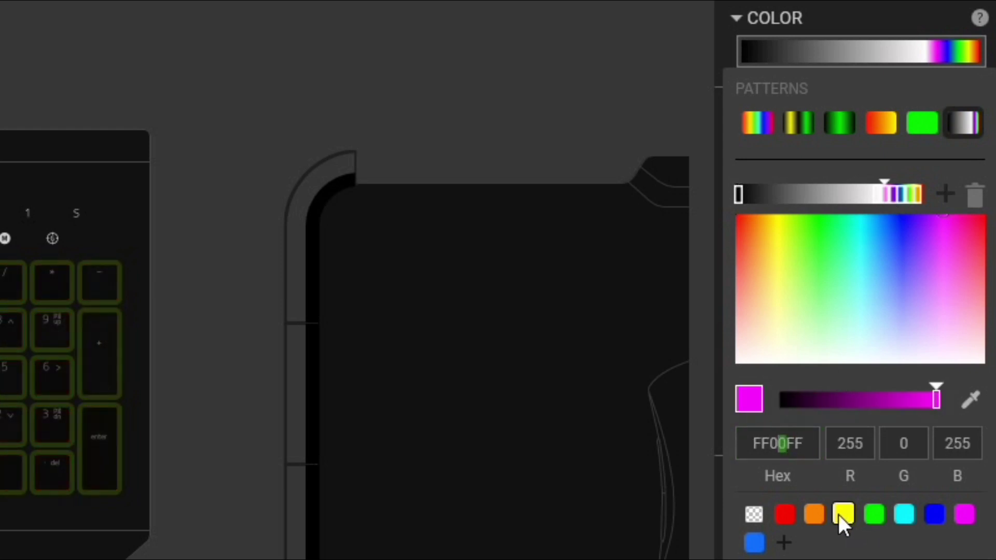
click(892, 195)
click(761, 443)
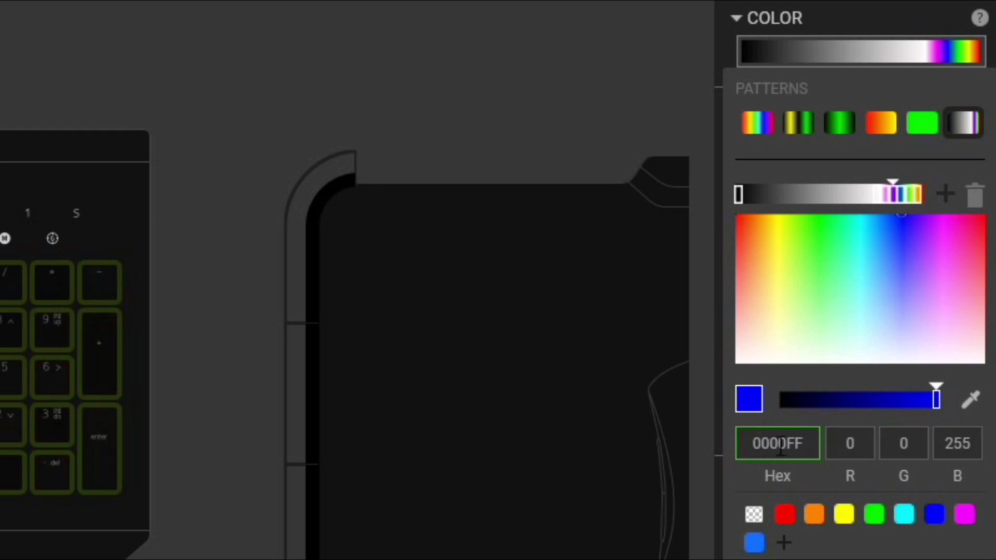
drag(765, 447, 768, 448)
click(780, 445)
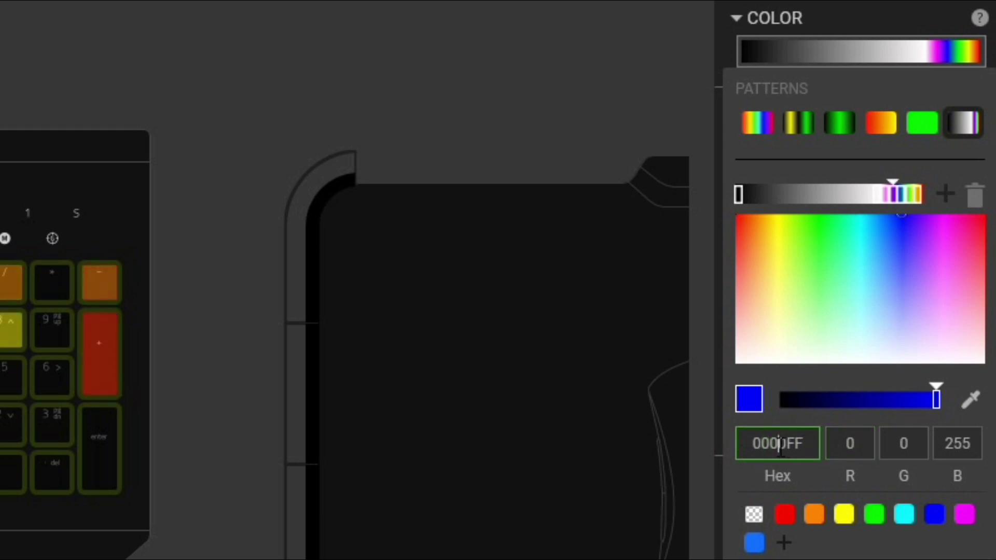
drag(780, 447, 786, 448)
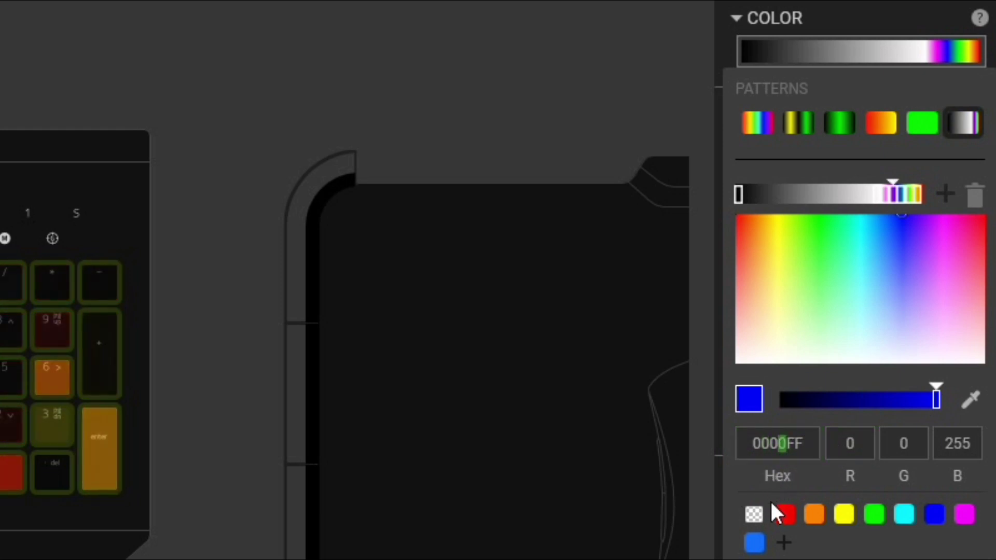
click(857, 428)
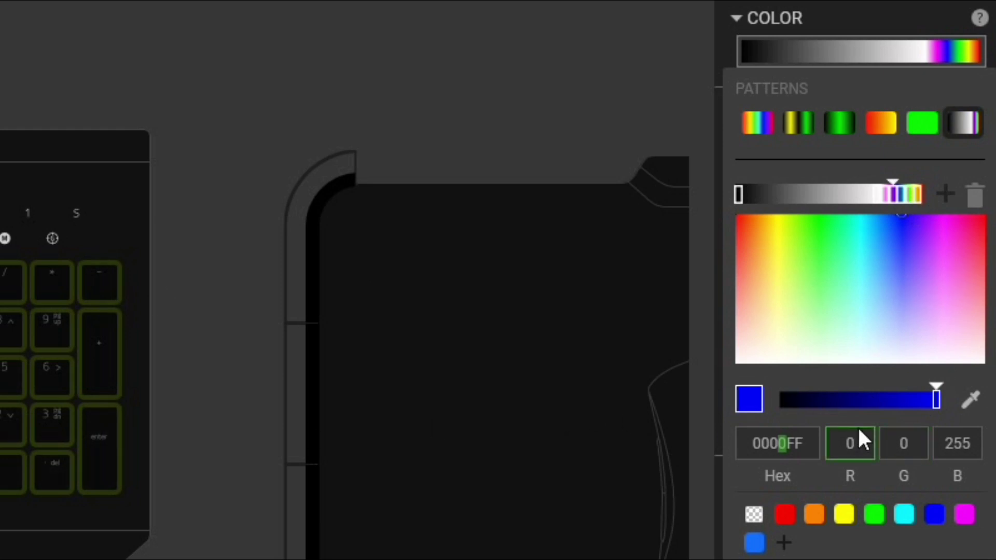
click(795, 445)
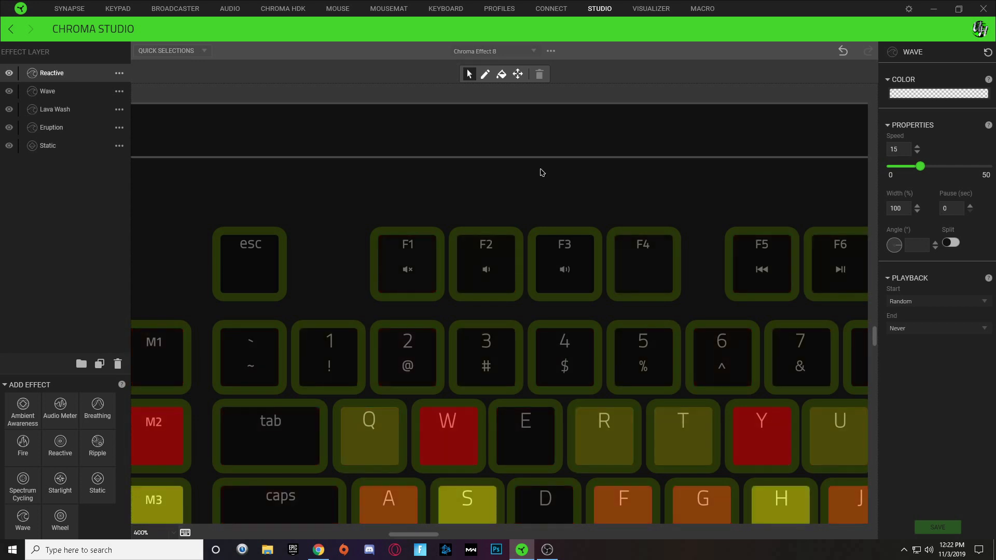
Clear the key selection and test the Reactive effect on the F1 key.
click(436, 221)
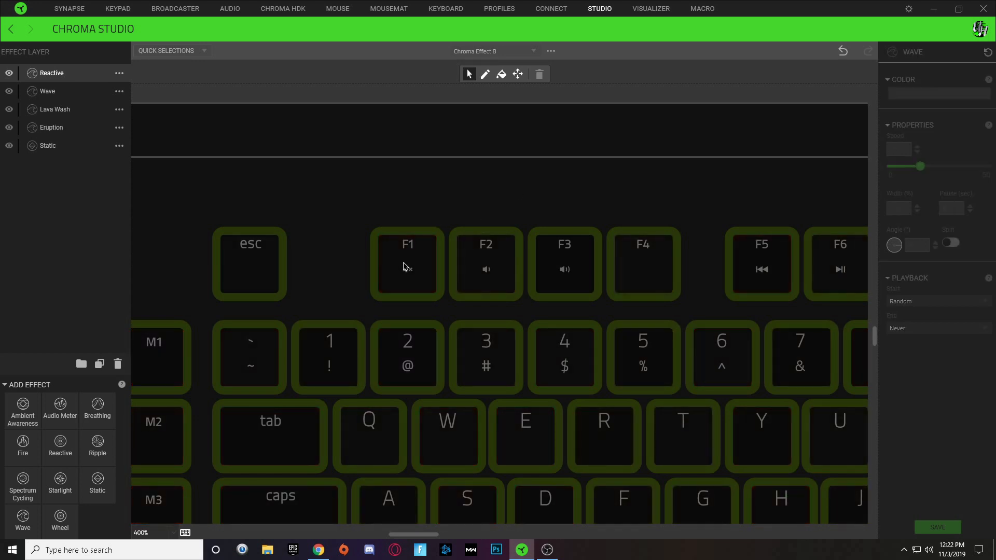
mouse_move(402, 275)
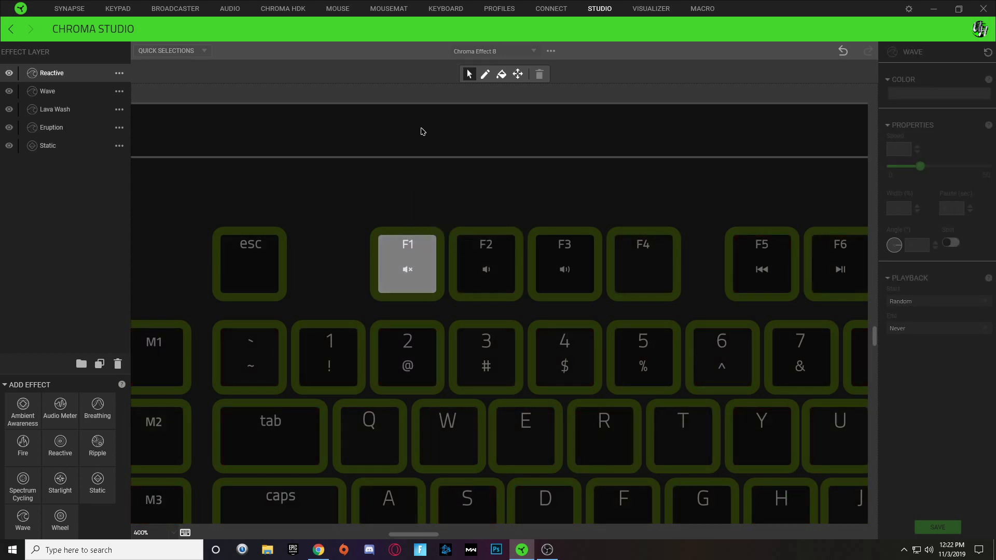